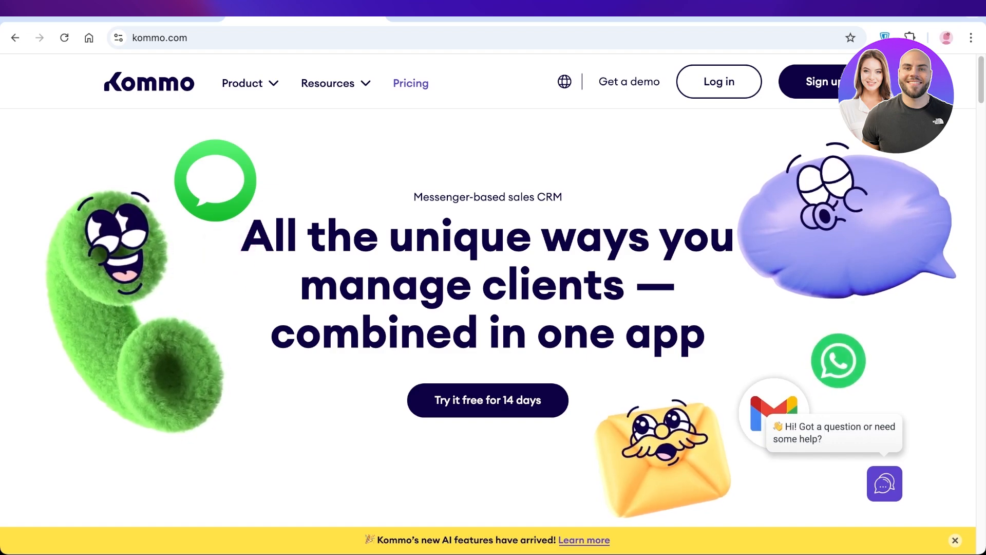
- Look through the Kommo home page and open the 14-day free trial offer
{"action": "scroll", "coordinate": [488, 283], "scroll_direction": "down", "scroll_amount": 10}
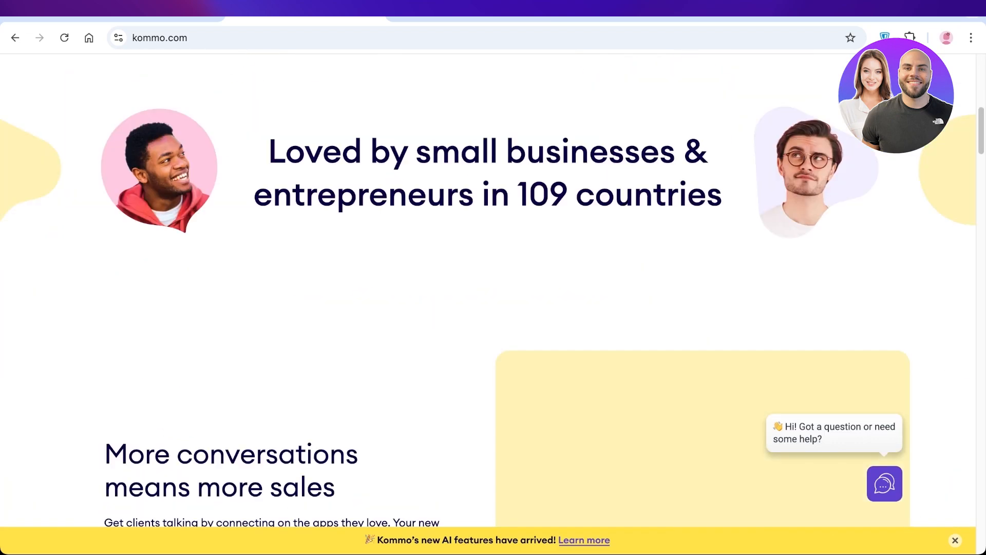
{"action": "scroll", "coordinate": [488, 288], "scroll_direction": "down", "scroll_amount": 8}
{"action": "scroll", "coordinate": [487, 288], "scroll_direction": "up", "scroll_amount": 15}
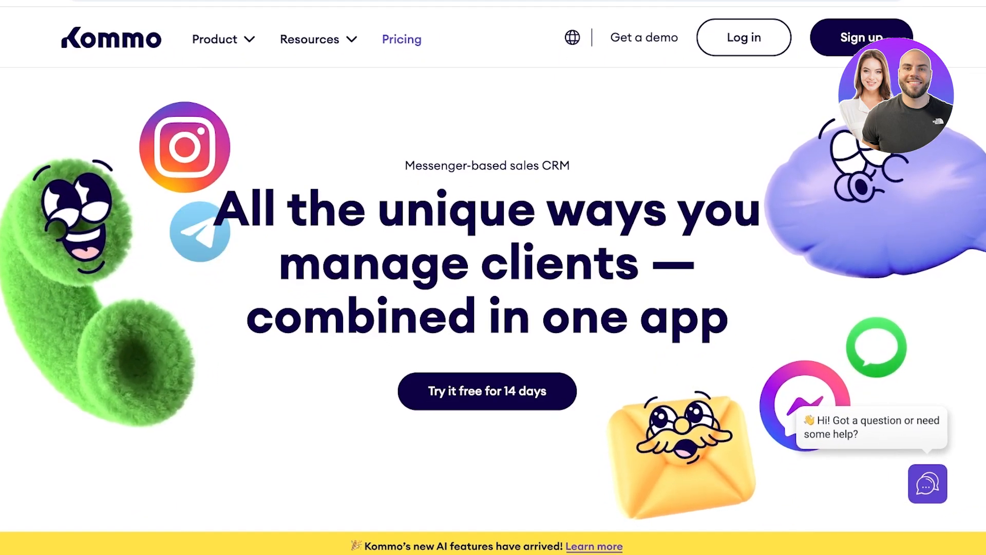
{"action": "left_click", "coordinate": [487, 391]}
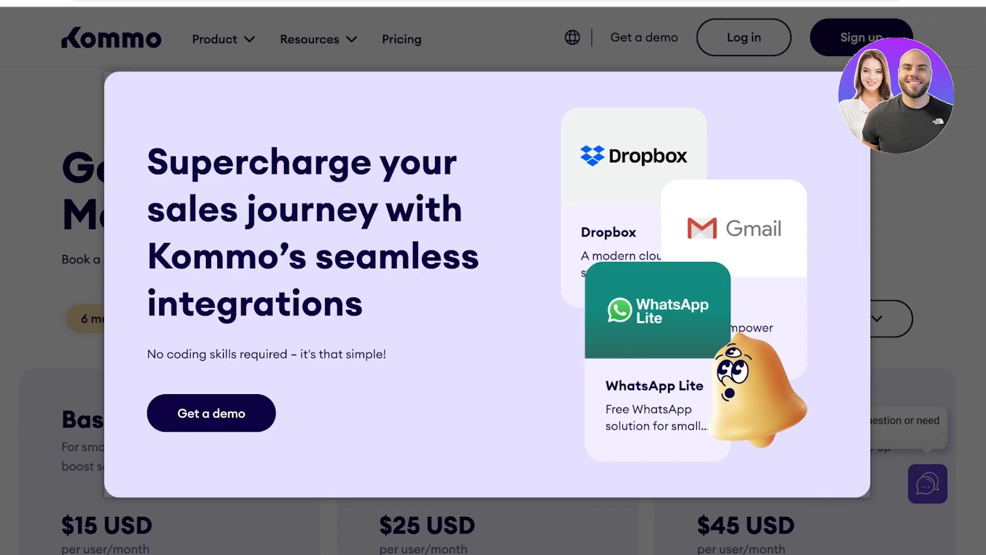
- Dismiss the integrations pop-up and compare the prices and key features of the Base, Advanced and Enterprise plans
{"action": "left_click", "coordinate": [850, 93]}
{"action": "scroll", "coordinate": [493, 281], "scroll_direction": "down", "scroll_amount": 4}
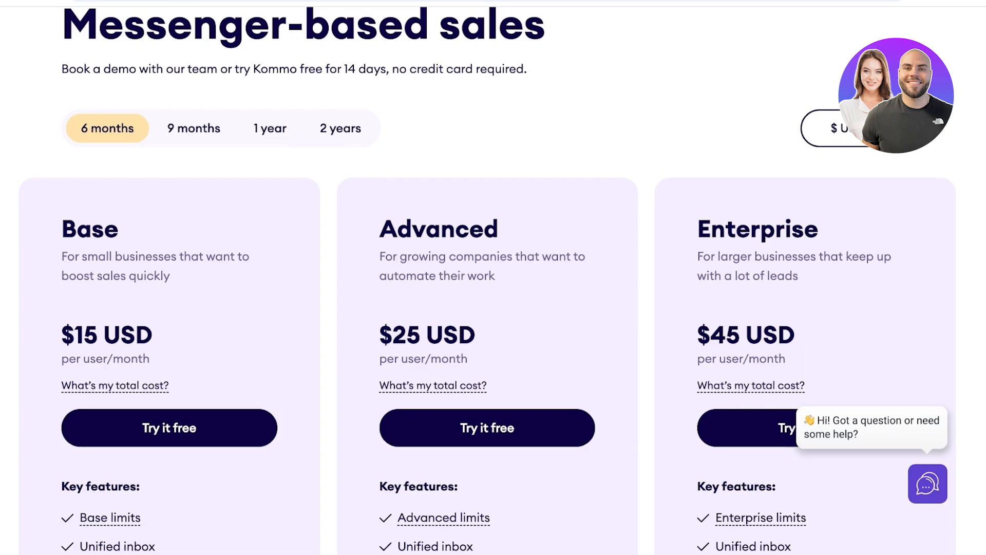
{"action": "scroll", "coordinate": [493, 280], "scroll_direction": "down", "scroll_amount": 3}
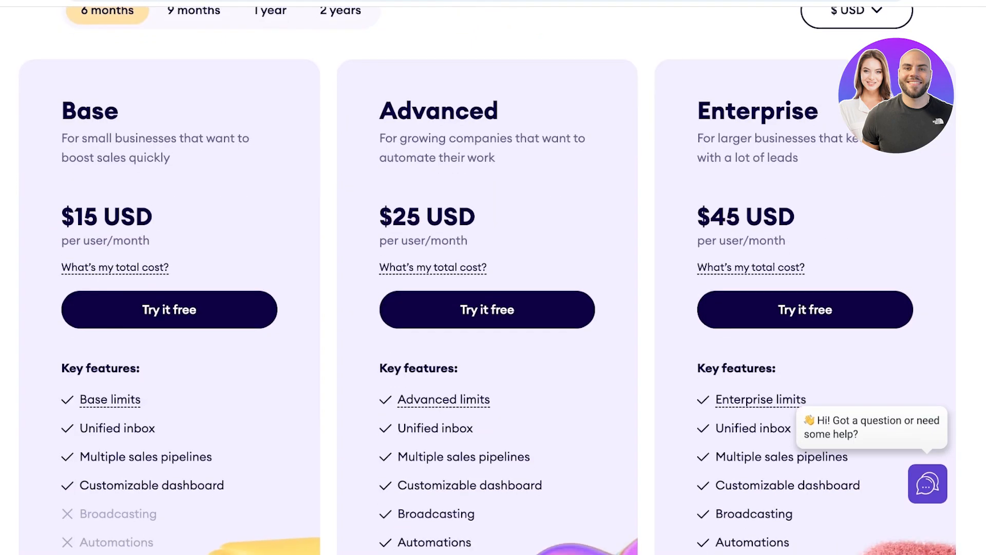
{"action": "scroll", "coordinate": [493, 280], "scroll_direction": "down", "scroll_amount": 1}
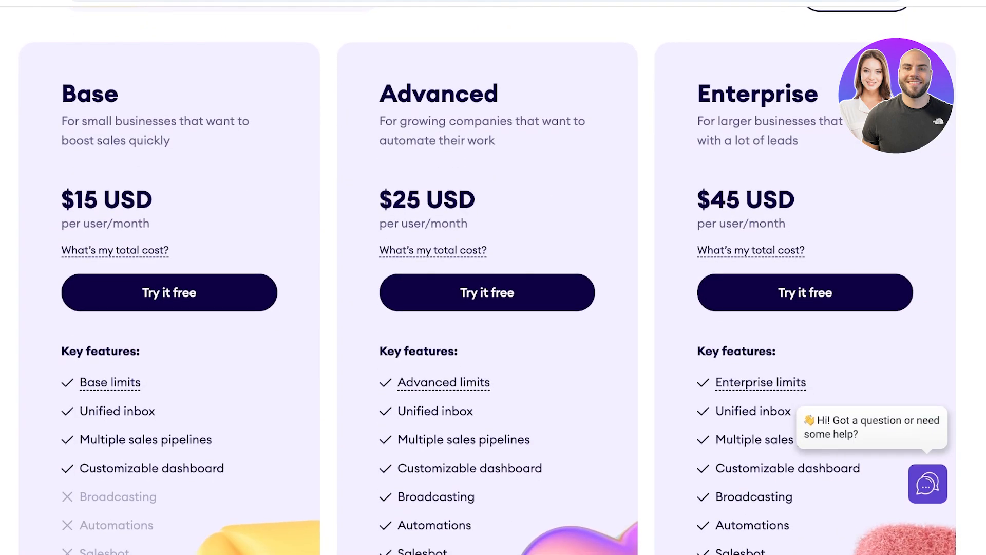
{"action": "scroll", "coordinate": [493, 281], "scroll_direction": "down", "scroll_amount": 4}
{"action": "scroll", "coordinate": [493, 281], "scroll_direction": "up", "scroll_amount": 5}
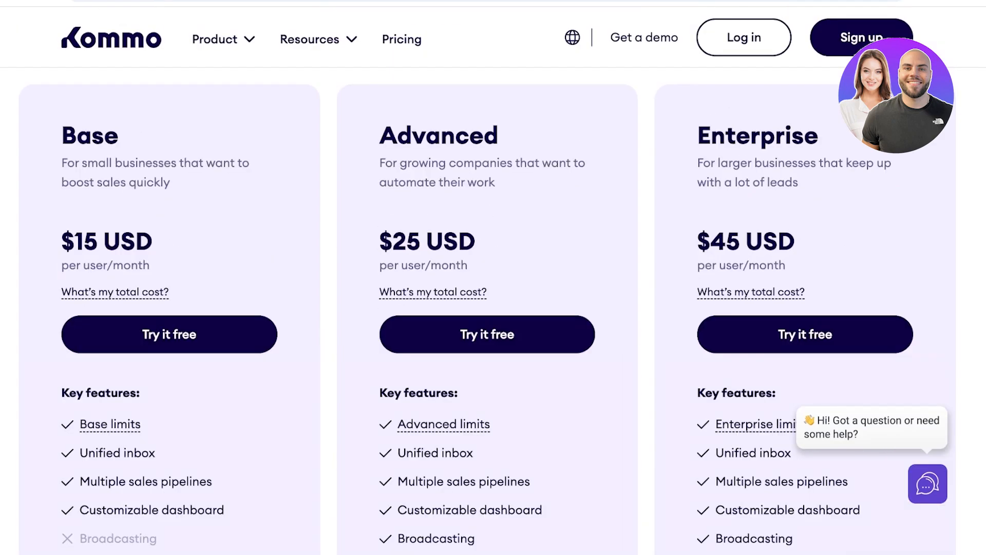
{"action": "scroll", "coordinate": [493, 280], "scroll_direction": "down", "scroll_amount": 4}
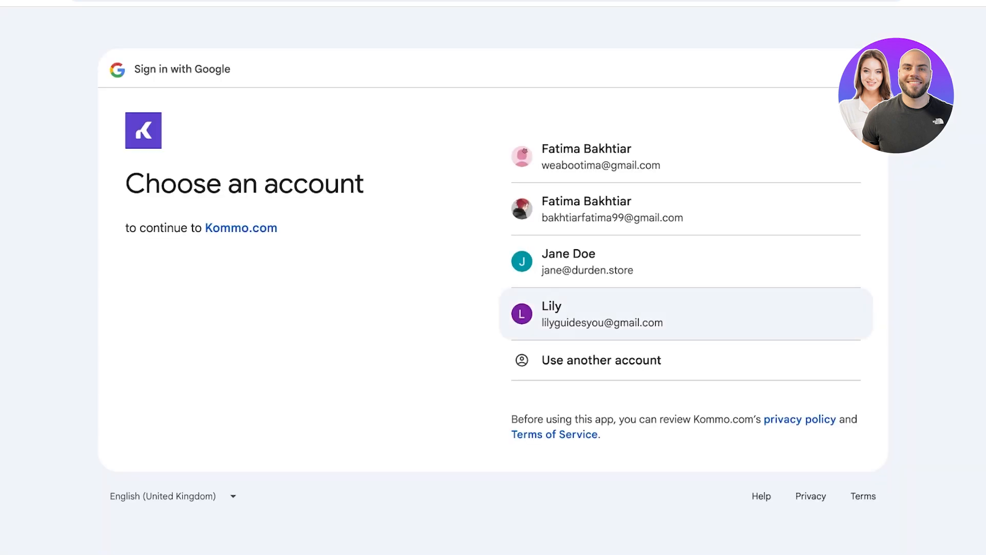
- Sign in to Kommo with the guide's Google account and approve sharing its profile details
{"action": "left_click", "coordinate": [685, 314]}
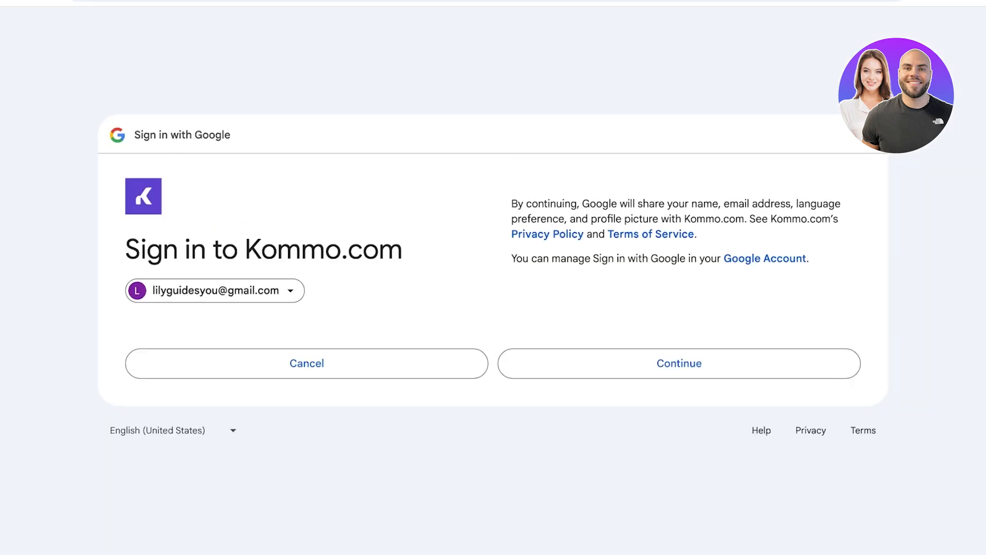
{"action": "left_click", "coordinate": [679, 363]}
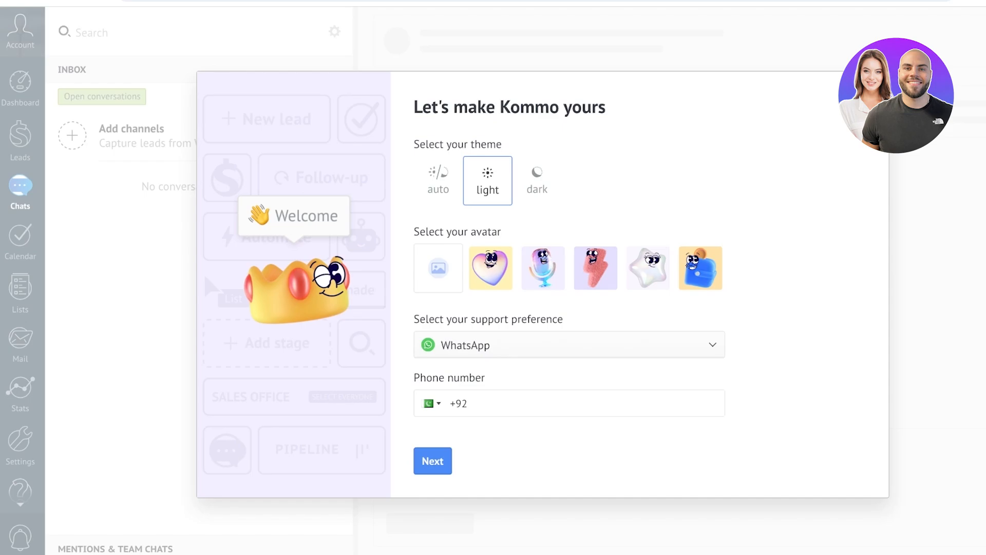
- Choose the heart avatar and set the support preference to In-app support chat
{"action": "left_click", "coordinate": [491, 268]}
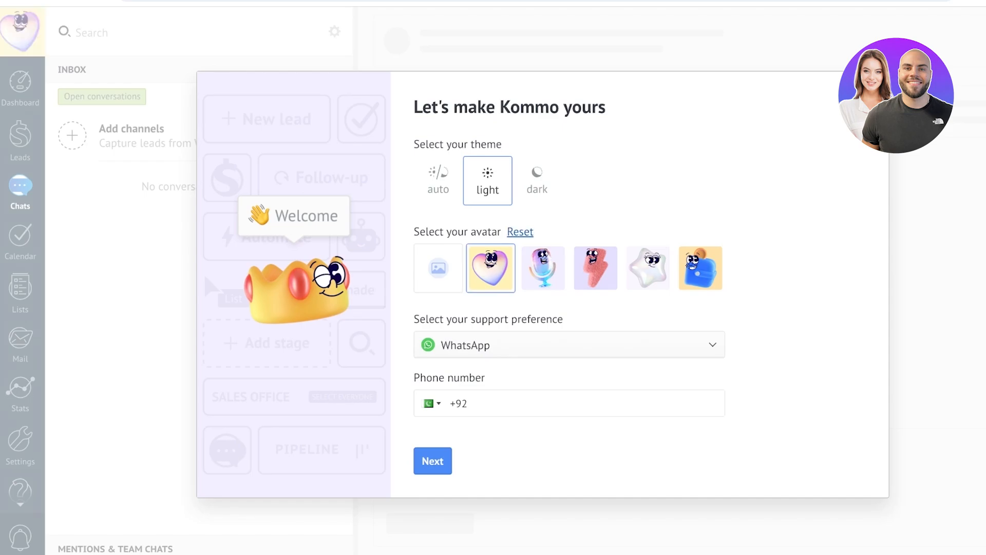
{"action": "left_click", "coordinate": [569, 344]}
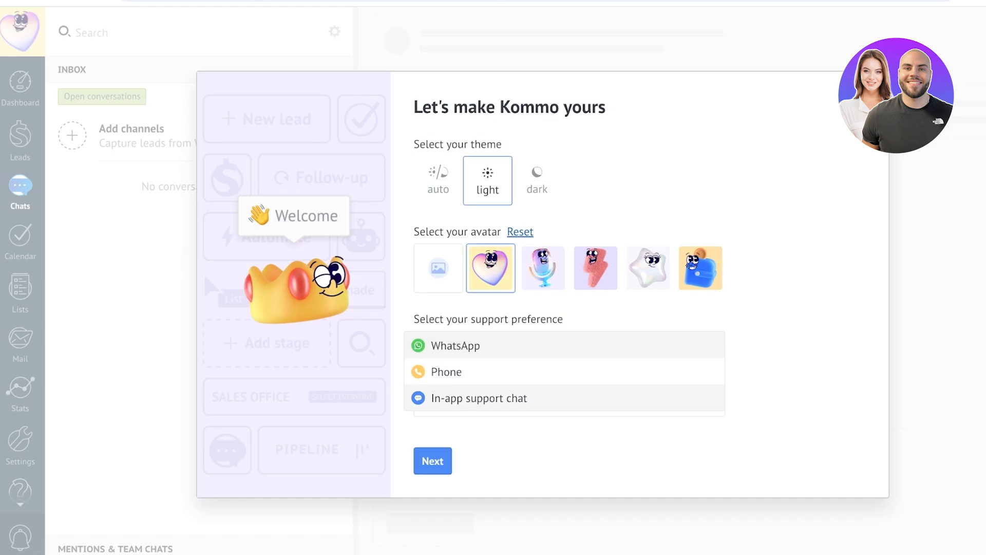
{"action": "left_click", "coordinate": [514, 398]}
{"action": "left_click", "coordinate": [569, 344]}
{"action": "left_click", "coordinate": [514, 398]}
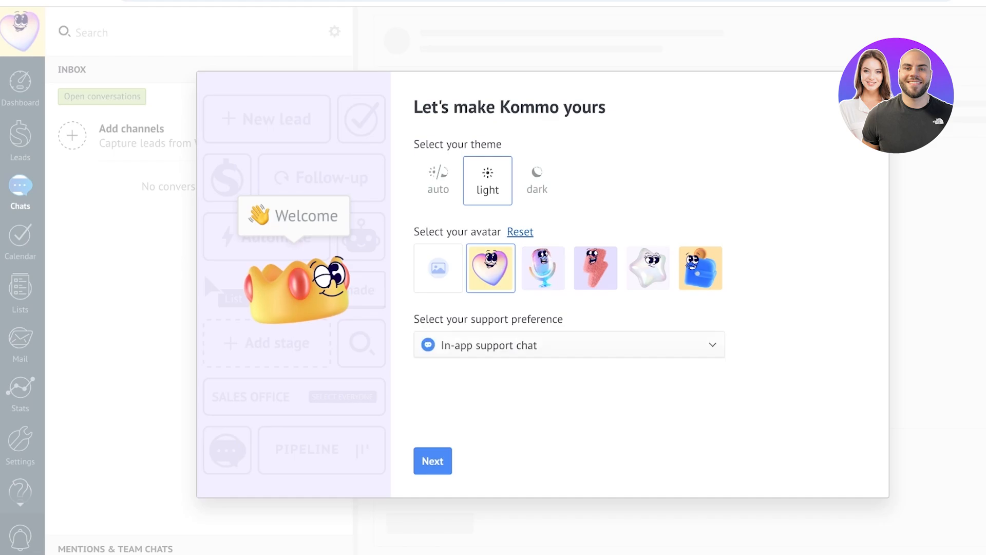
- Try WhatsApp and Phone as the support preference, and return to In-app support chat
{"action": "left_click", "coordinate": [569, 344]}
{"action": "left_click", "coordinate": [513, 344]}
{"action": "left_click", "coordinate": [569, 345]}
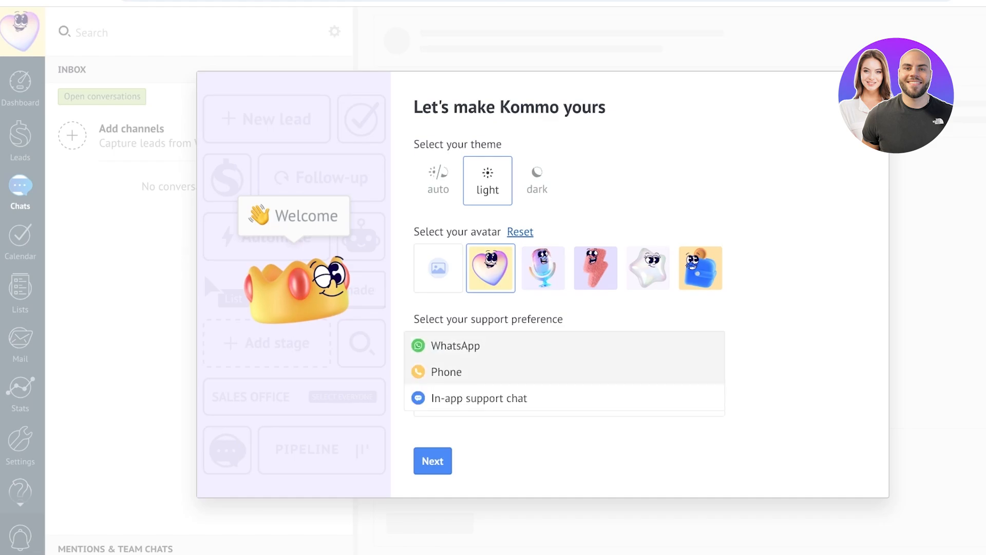
{"action": "left_click", "coordinate": [513, 371]}
{"action": "left_click", "coordinate": [569, 345]}
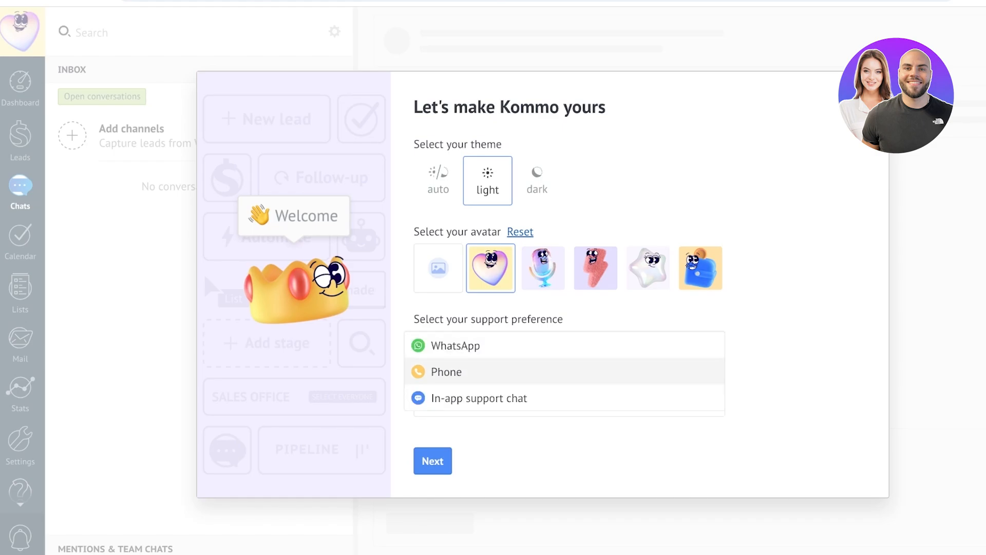
{"action": "left_click", "coordinate": [479, 398]}
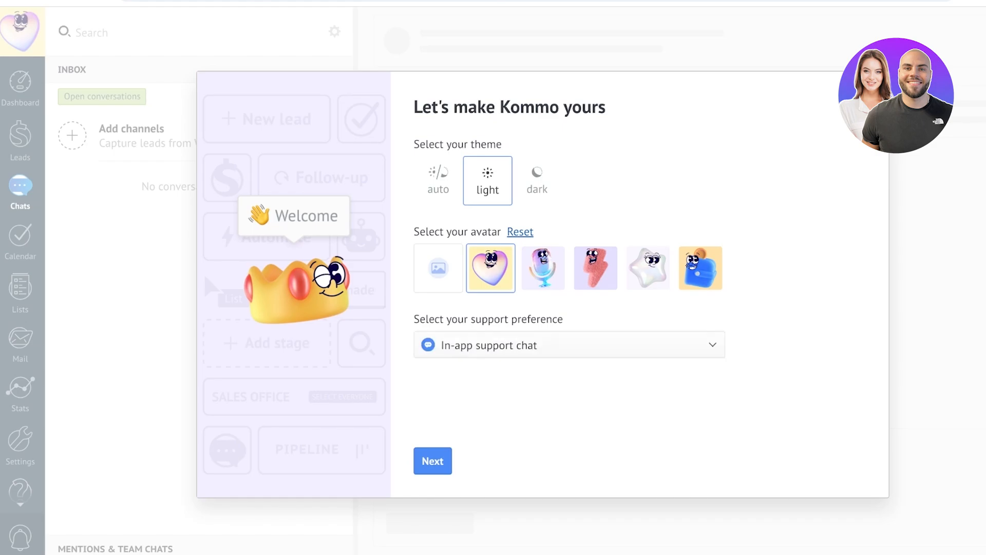
- Submit the personalization choices, skip the remaining onboarding prompts and open the Dashboard
{"action": "left_click", "coordinate": [432, 461]}
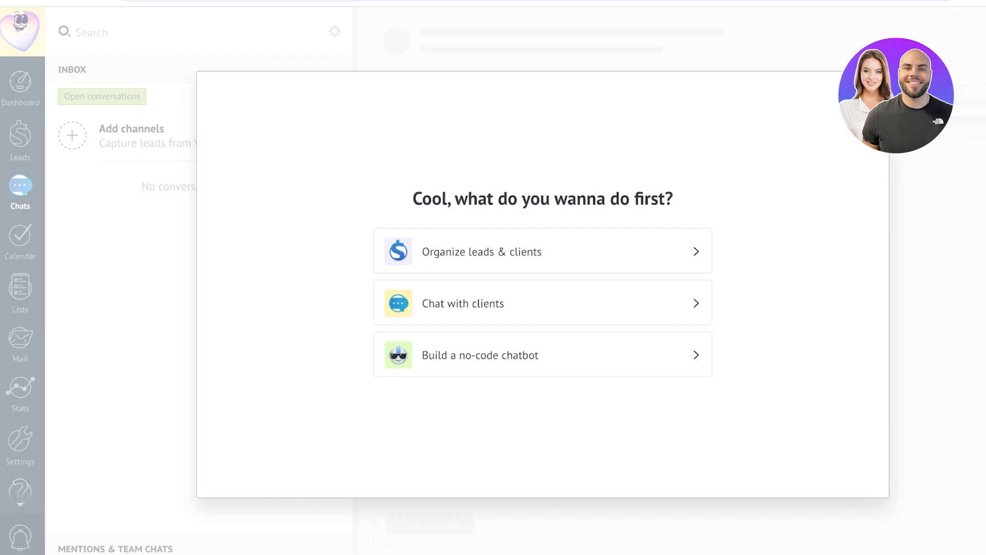
{"action": "left_click", "coordinate": [869, 91]}
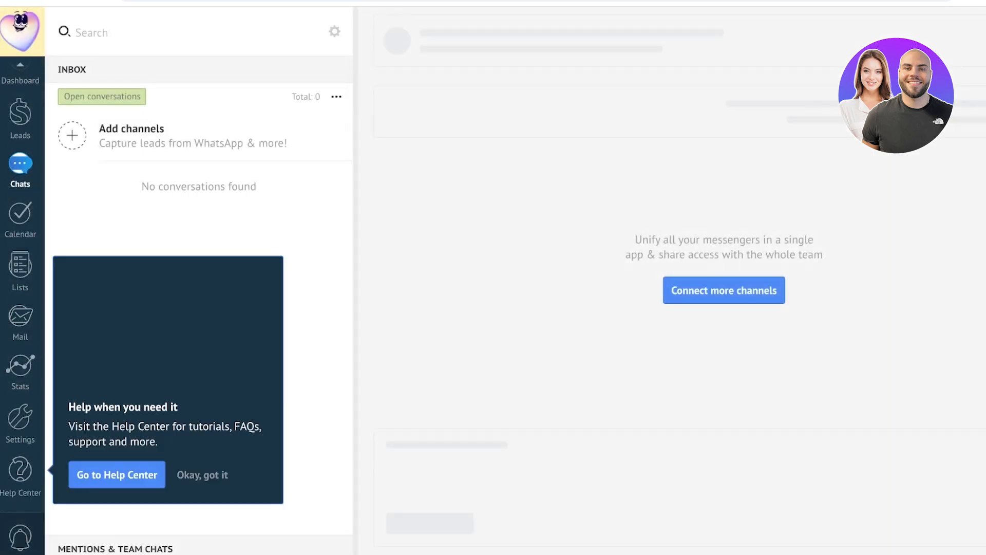
{"action": "left_click", "coordinate": [869, 91]}
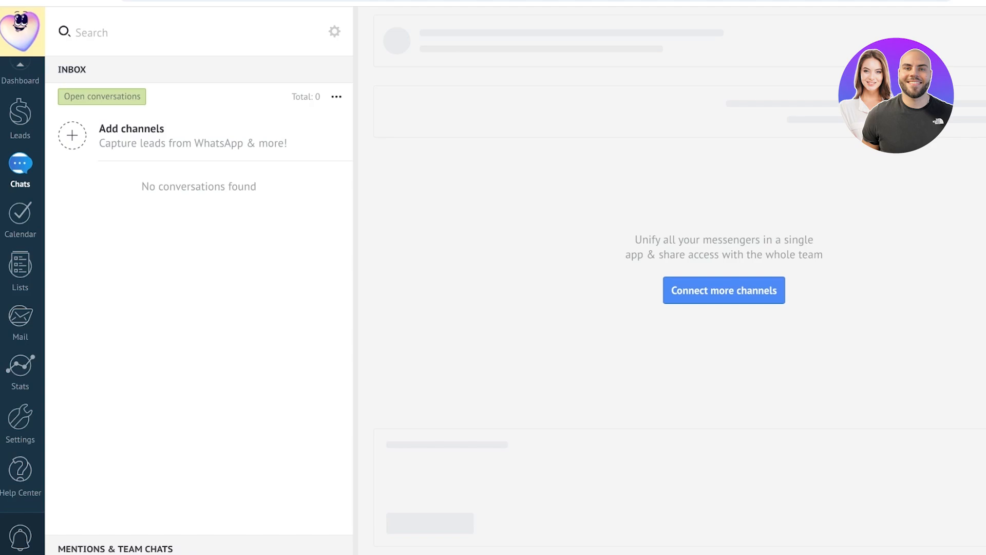
{"action": "scroll", "coordinate": [20, 87], "scroll_direction": "up", "scroll_amount": 1}
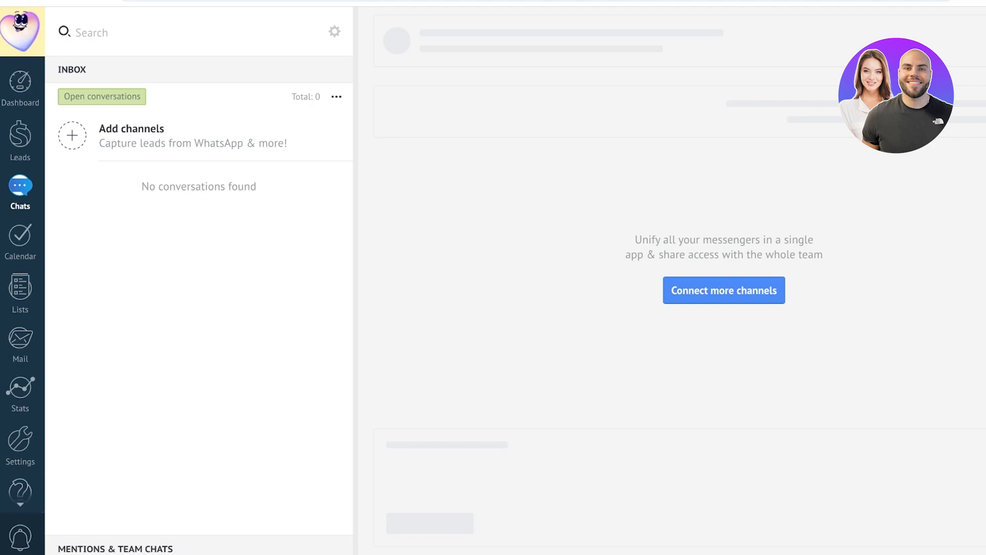
{"action": "left_click", "coordinate": [20, 85]}
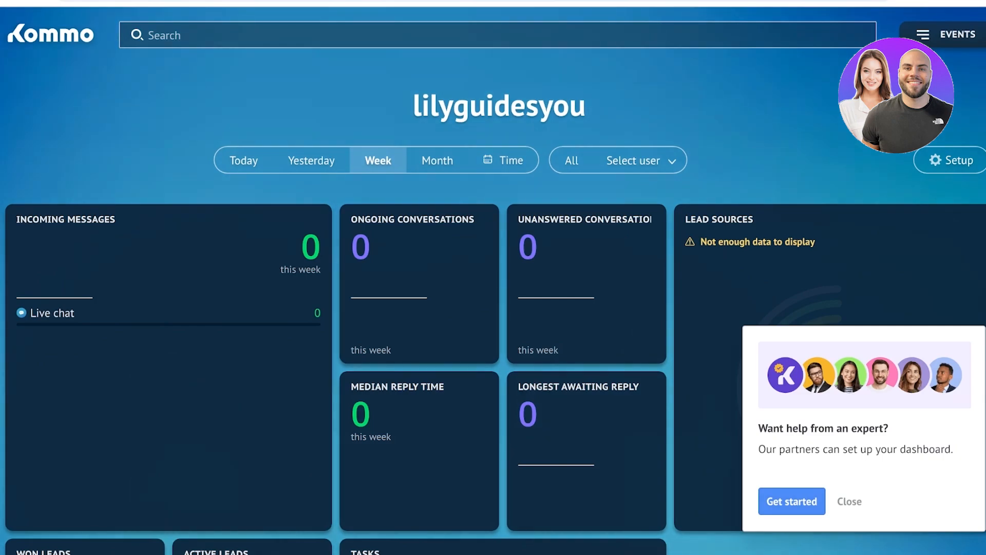
- Start a new lead in the Leads pipeline and name it "Lead 1"
{"action": "left_click", "coordinate": [16, 140]}
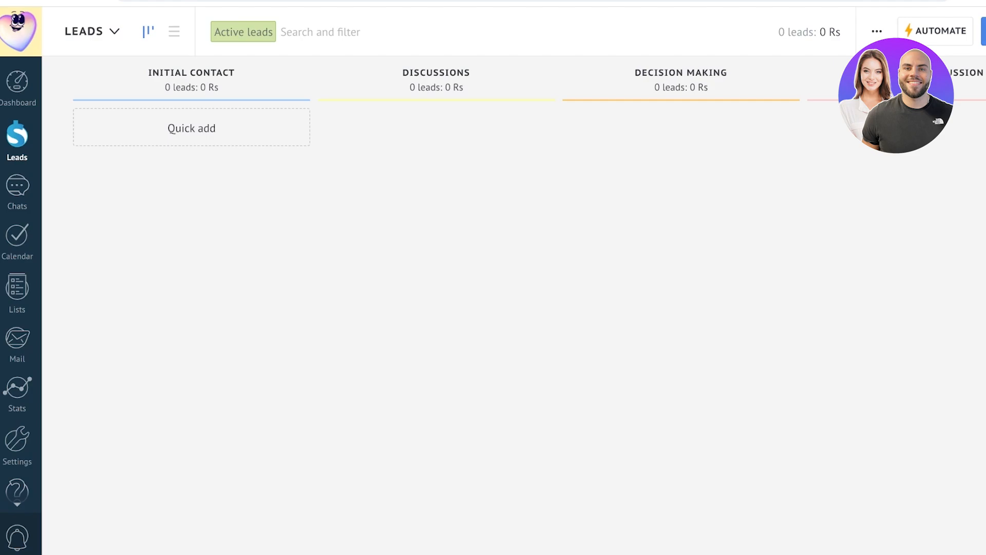
{"action": "left_click", "coordinate": [983, 32]}
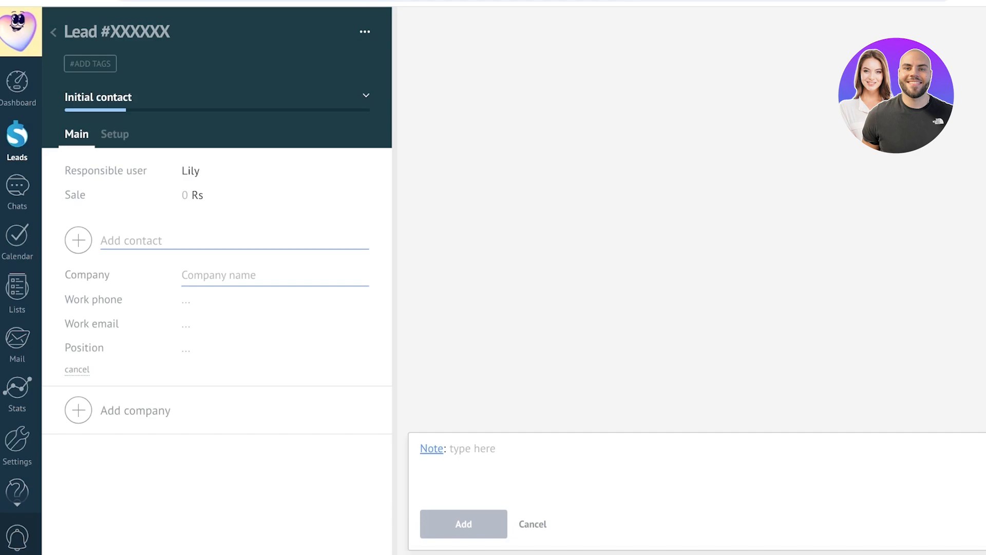
{"action": "left_click", "coordinate": [117, 32]}
{"action": "type", "text": "Le"}
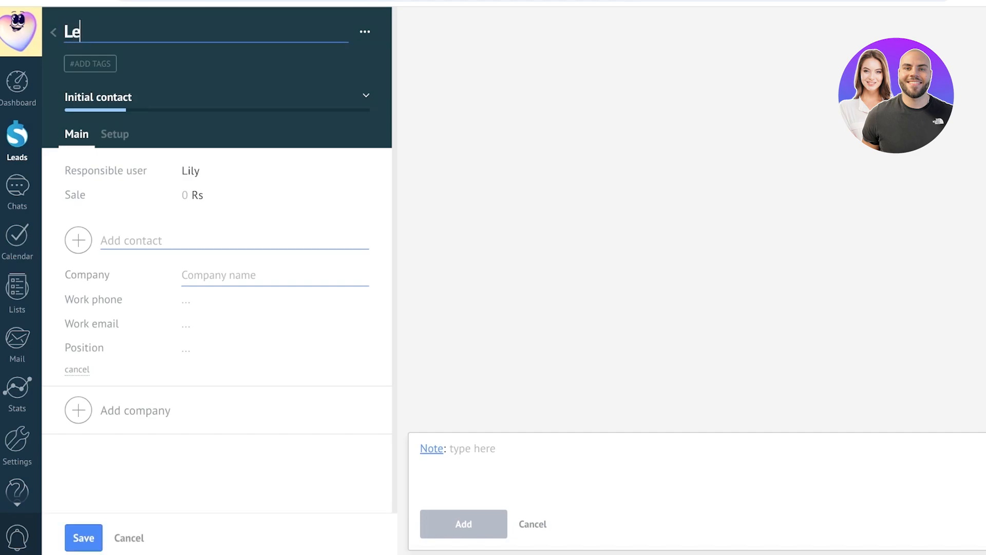
{"action": "type", "text": "ad 1"}
- Enter the contact's full name on the lead and set the company to "Rose Inc"
{"action": "left_click", "coordinate": [131, 240]}
{"action": "type", "text": "Anna "}
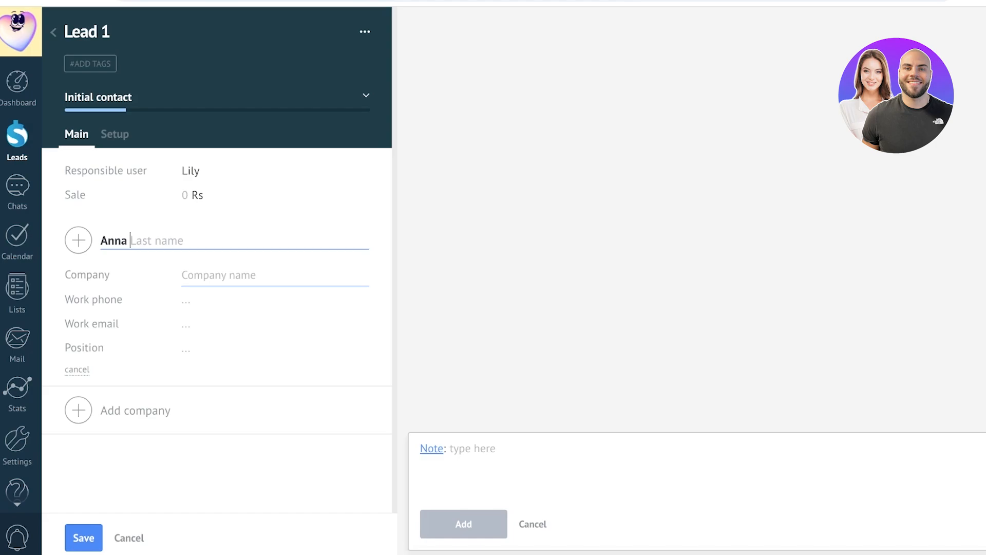
{"action": "type", "text": "Rose"}
{"action": "key", "text": "Tab"}
{"action": "type", "text": "Rose"}
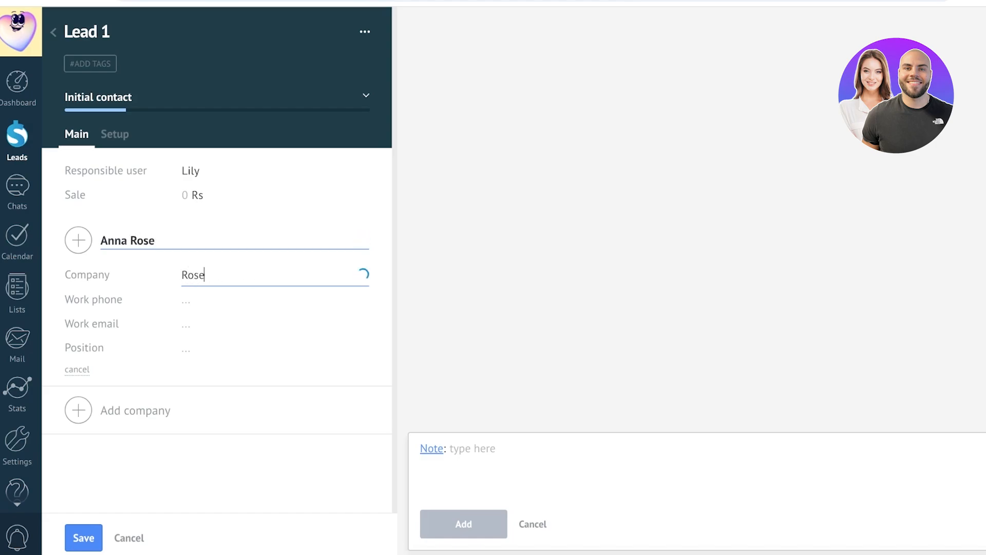
{"action": "type", "text": " Inc"}
{"action": "key", "text": "Return"}
{"action": "scroll", "coordinate": [217, 277], "scroll_direction": "down", "scroll_amount": 1}
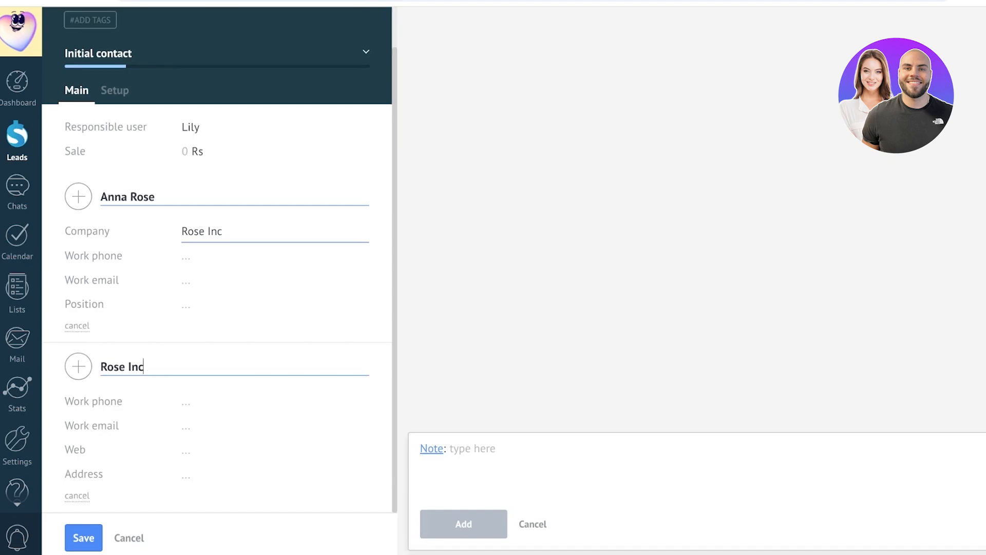
- Open the lead's field setup, saving the pending contact and company entries
{"action": "scroll", "coordinate": [217, 277], "scroll_direction": "up", "scroll_amount": 1}
{"action": "left_click", "coordinate": [114, 134]}
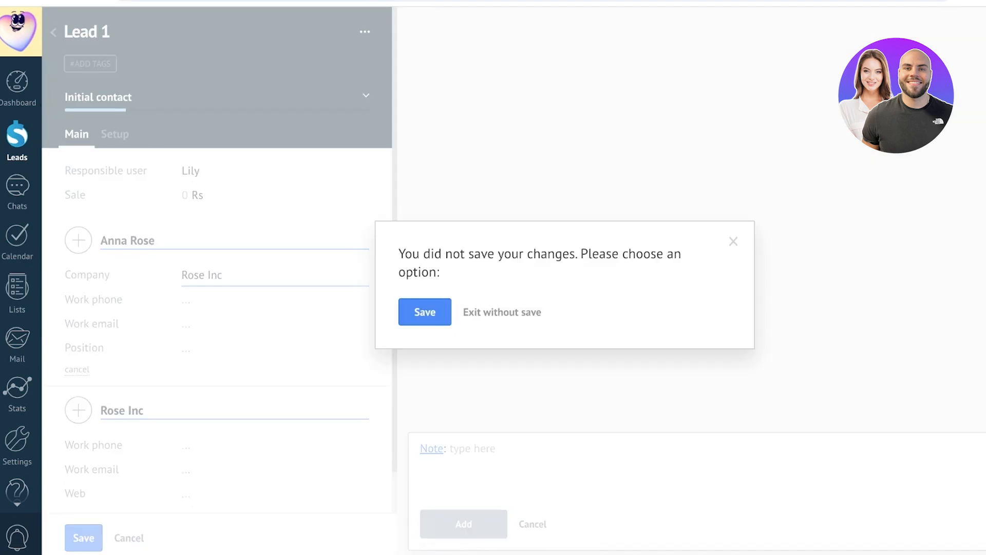
{"action": "left_click", "coordinate": [424, 312]}
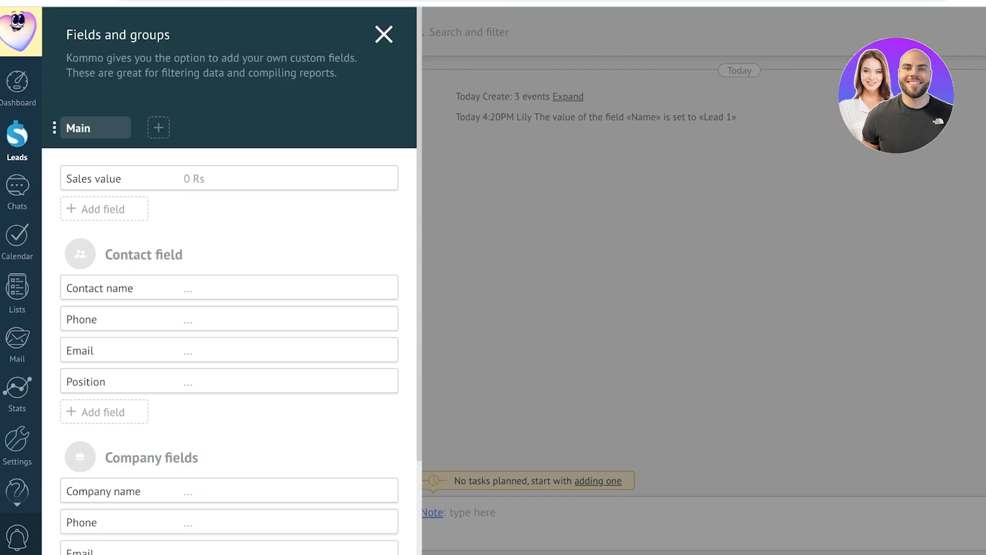
- Add a custom Short text field named "University" to the contact fields and save it
{"action": "scroll", "coordinate": [229, 308], "scroll_direction": "down", "scroll_amount": 1}
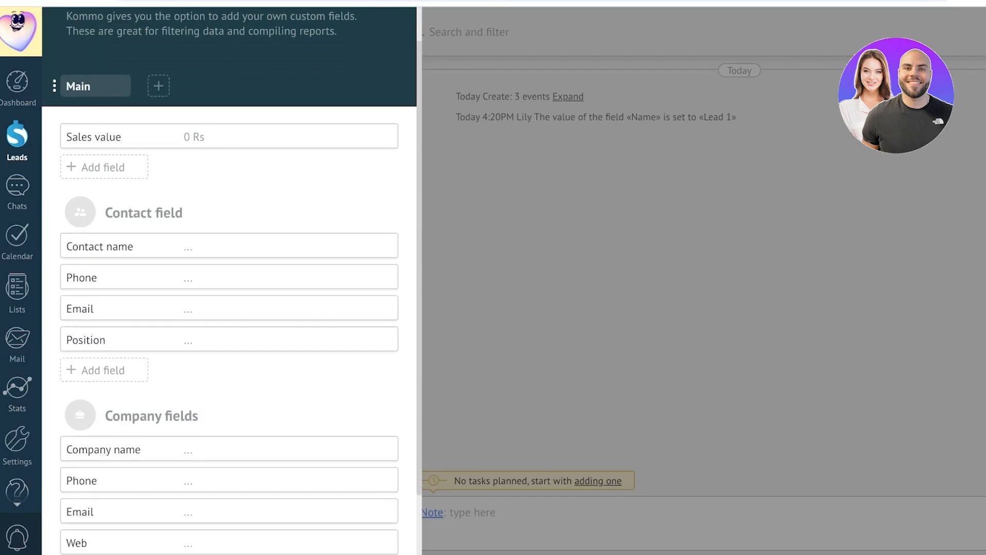
{"action": "scroll", "coordinate": [229, 308], "scroll_direction": "down", "scroll_amount": 2}
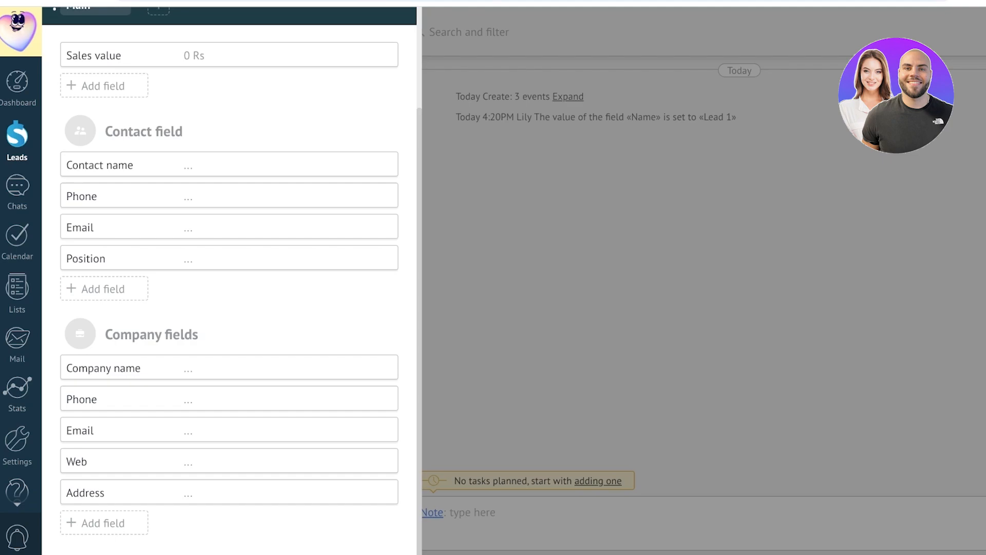
{"action": "left_click", "coordinate": [104, 289]}
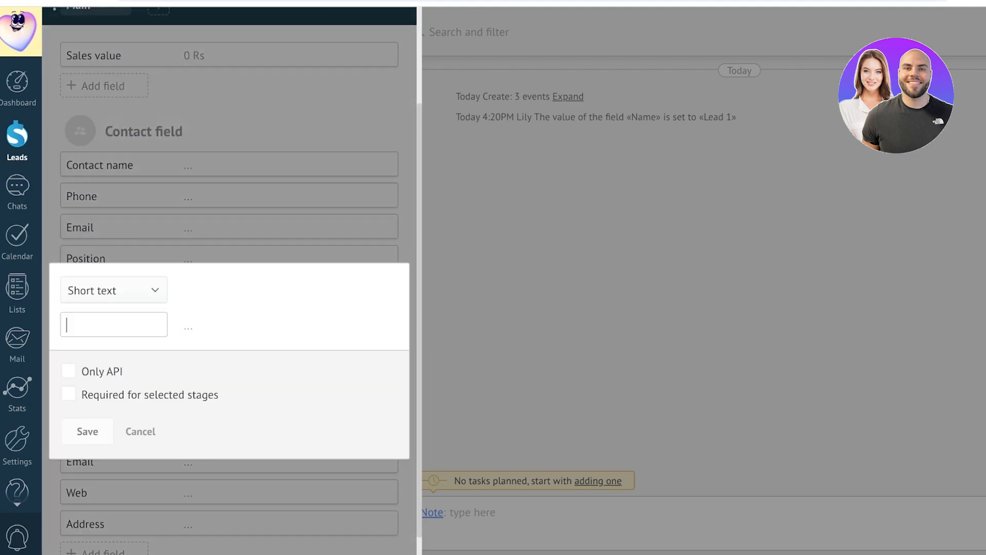
{"action": "left_click", "coordinate": [113, 289]}
{"action": "left_click", "coordinate": [113, 290]}
{"action": "left_click", "coordinate": [114, 324]}
{"action": "type", "text": "Universitu"}
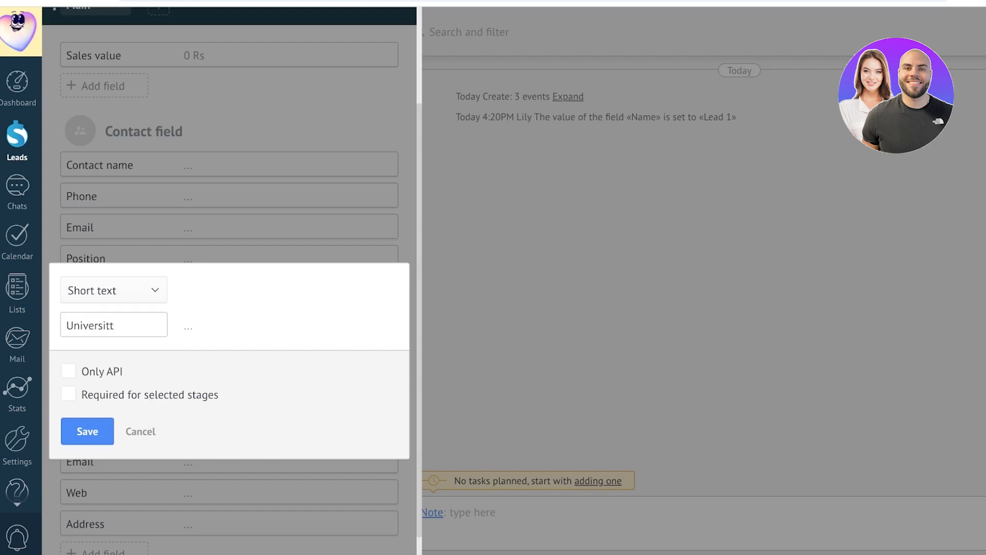
{"action": "key", "text": "BackSpace"}
{"action": "type", "text": "y"}
{"action": "left_click", "coordinate": [87, 431]}
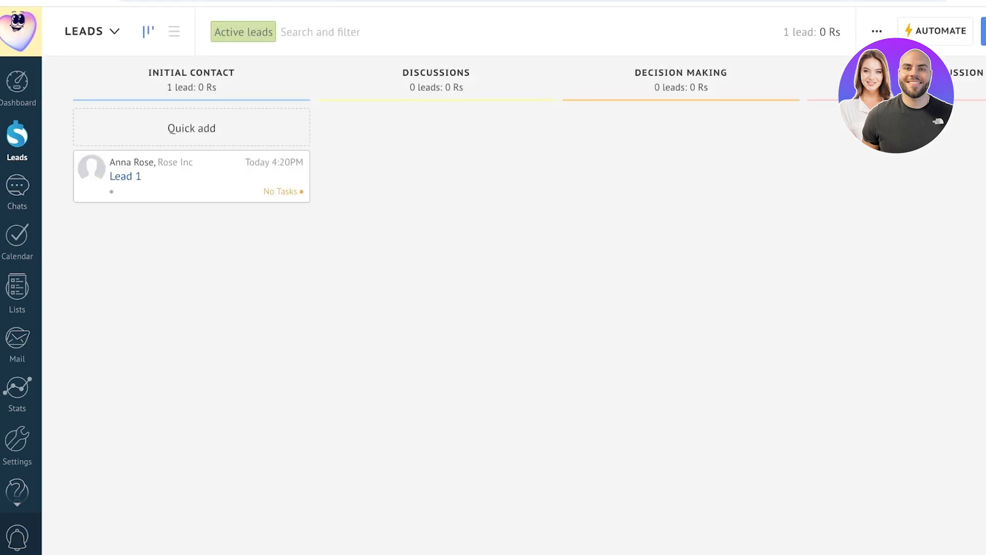
- Move the Lead 1 card from the Initial Contact stage to the Discussions stage
{"action": "left_click_drag", "start_coordinate": [191, 176], "coordinate": [436, 135]}
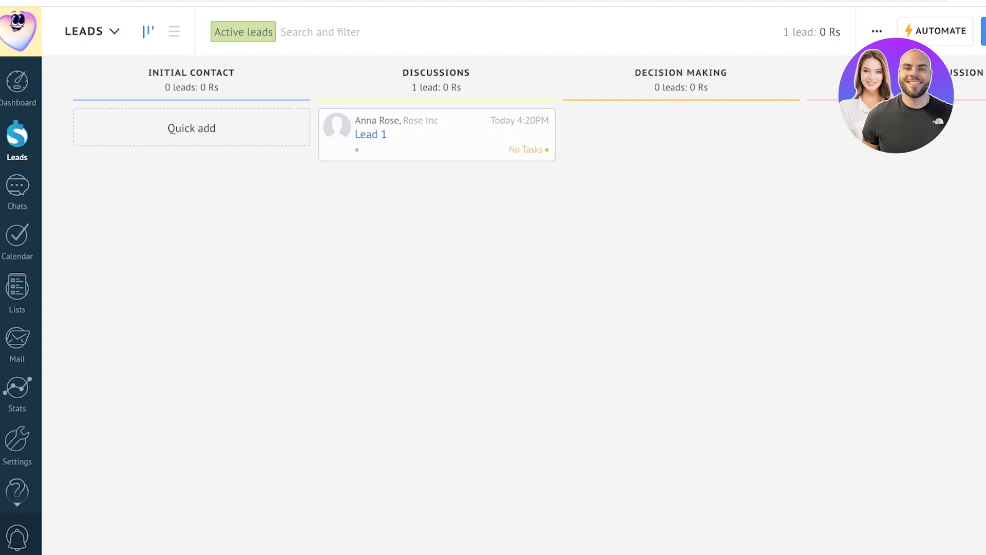
- Move the Lead 1 card from the Discussions stage to the Contract Discussion stage
{"action": "left_click_drag", "start_coordinate": [436, 134], "coordinate": [939, 154]}
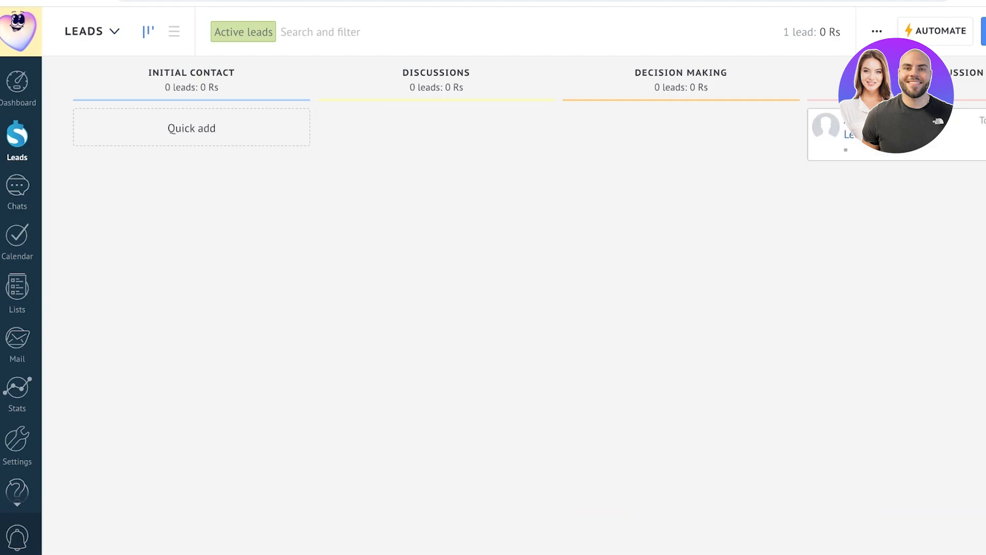
{"action": "mouse_move", "coordinate": [847, 134]}
{"action": "left_mouse_down"}
{"action": "mouse_move", "coordinate": [649, 524]}
{"action": "mouse_move", "coordinate": [790, 458]}
{"action": "mouse_move", "coordinate": [844, 541]}
{"action": "mouse_move", "coordinate": [837, 138]}
{"action": "left_mouse_up"}
- Open the pipeline setup from the leads board and review its current stages
{"action": "left_click", "coordinate": [877, 31]}
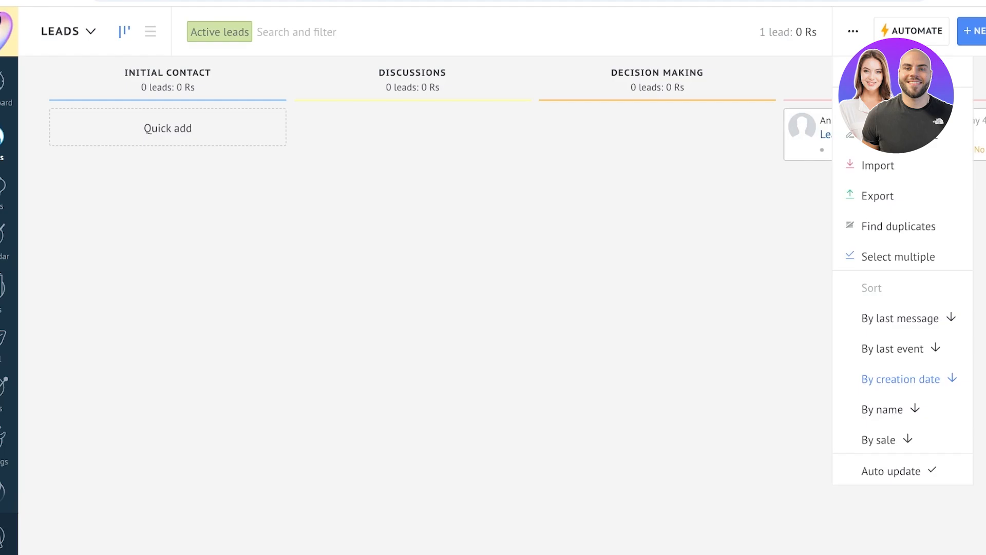
{"action": "left_click", "coordinate": [873, 104]}
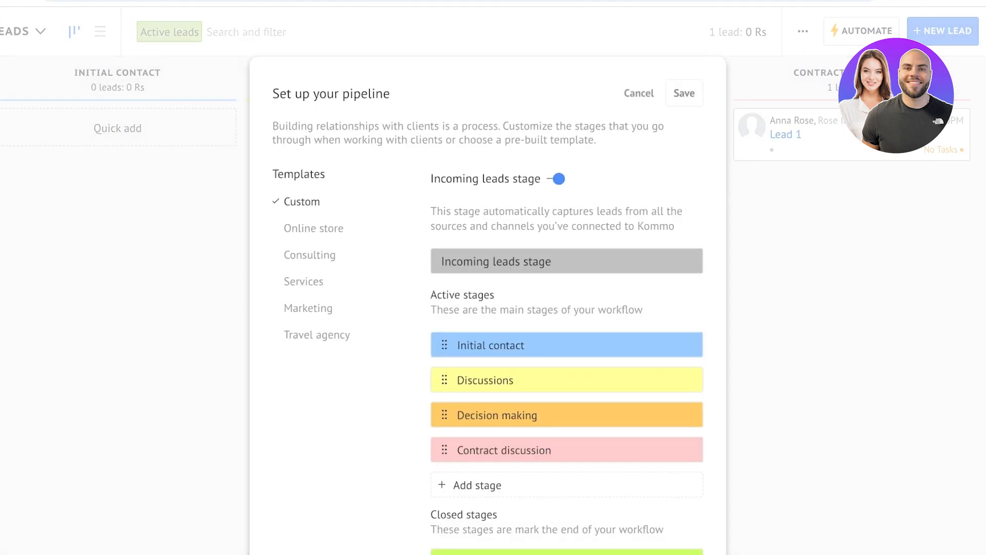
{"action": "scroll", "coordinate": [308, 201], "scroll_direction": "down", "scroll_amount": 1}
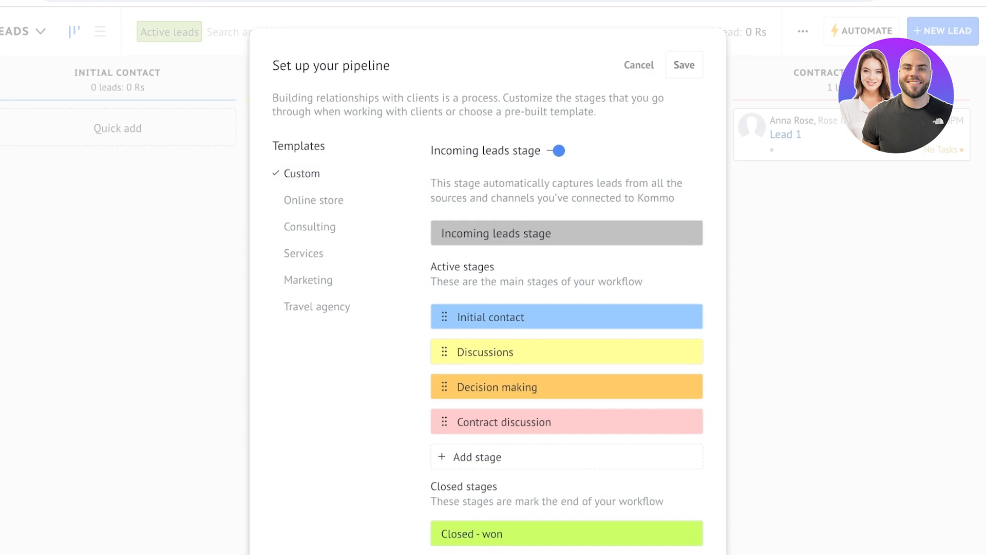
{"action": "scroll", "coordinate": [313, 161], "scroll_direction": "down", "scroll_amount": 1}
- Preview the stages of the Online store, Consulting, Services, Marketing and Travel agency templates and compare them with the Custom pipeline
{"action": "left_click", "coordinate": [314, 161]}
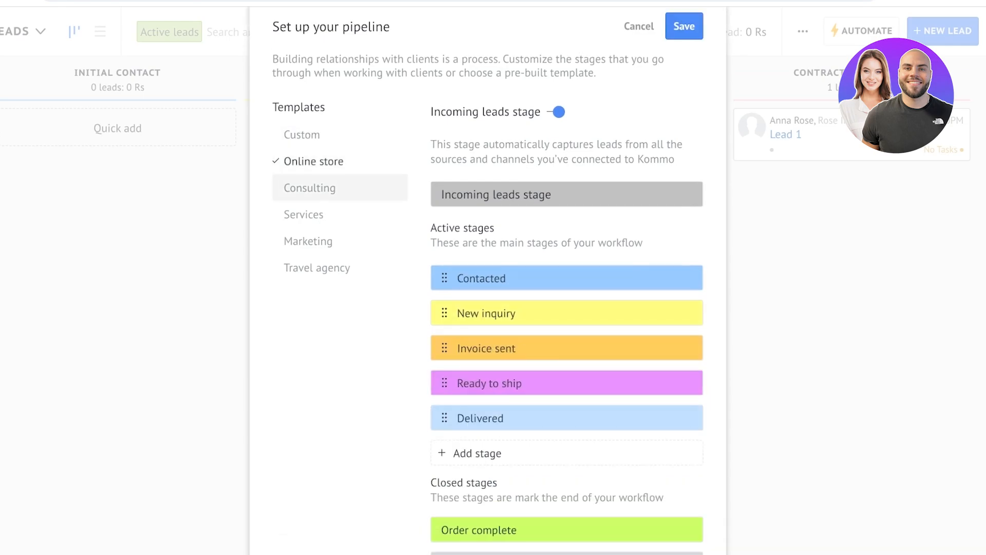
{"action": "left_click", "coordinate": [310, 187]}
{"action": "left_click", "coordinate": [303, 214]}
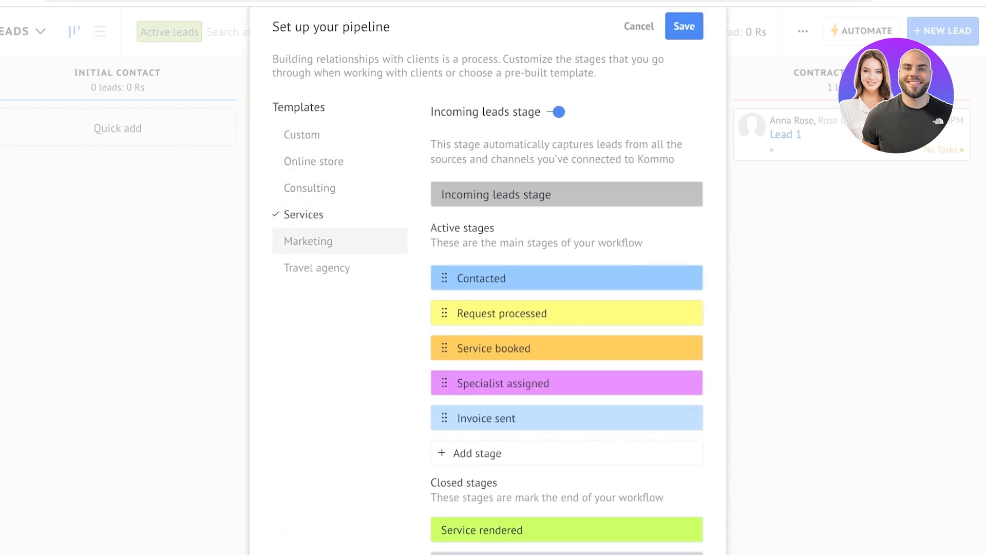
{"action": "left_click", "coordinate": [308, 241]}
{"action": "left_click", "coordinate": [317, 268]}
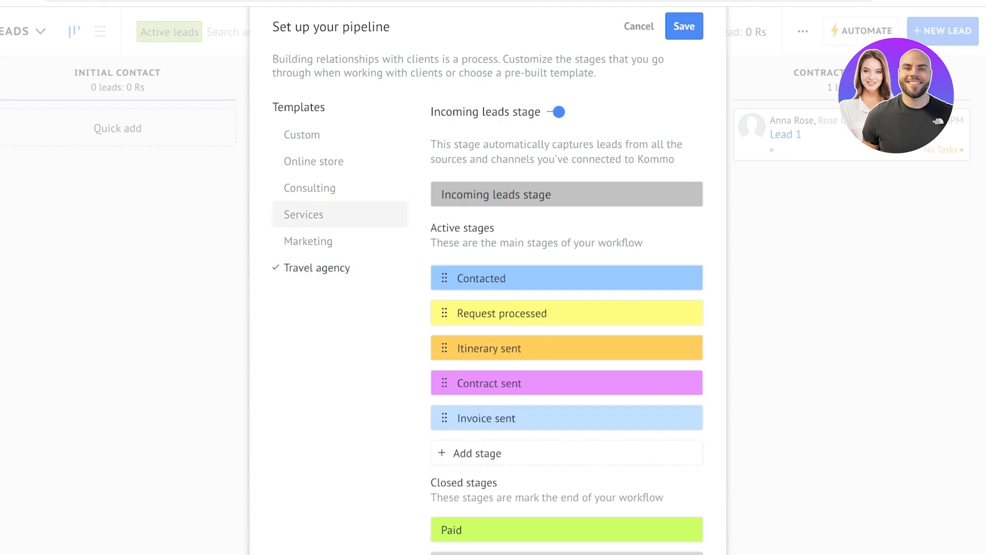
{"action": "left_click", "coordinate": [302, 134]}
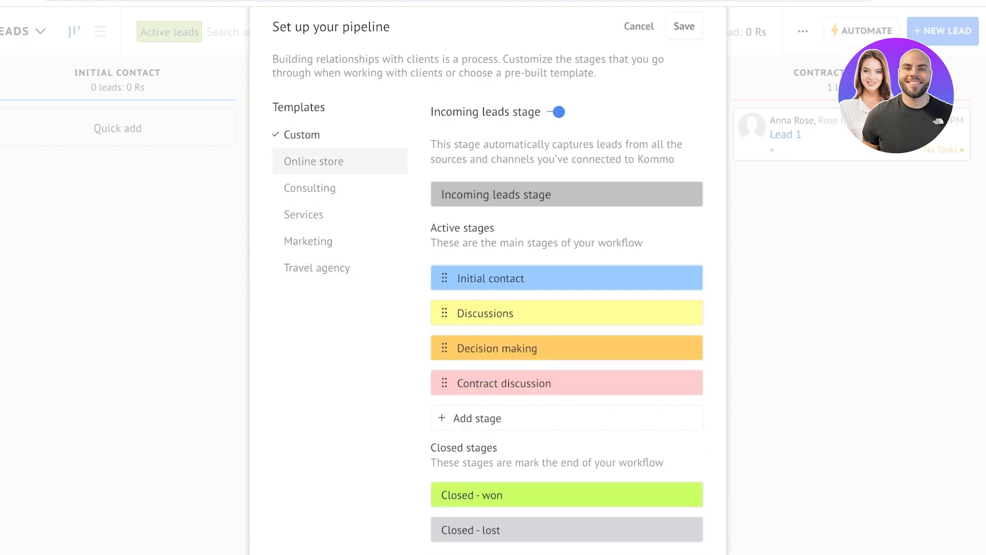
{"action": "left_click", "coordinate": [314, 161]}
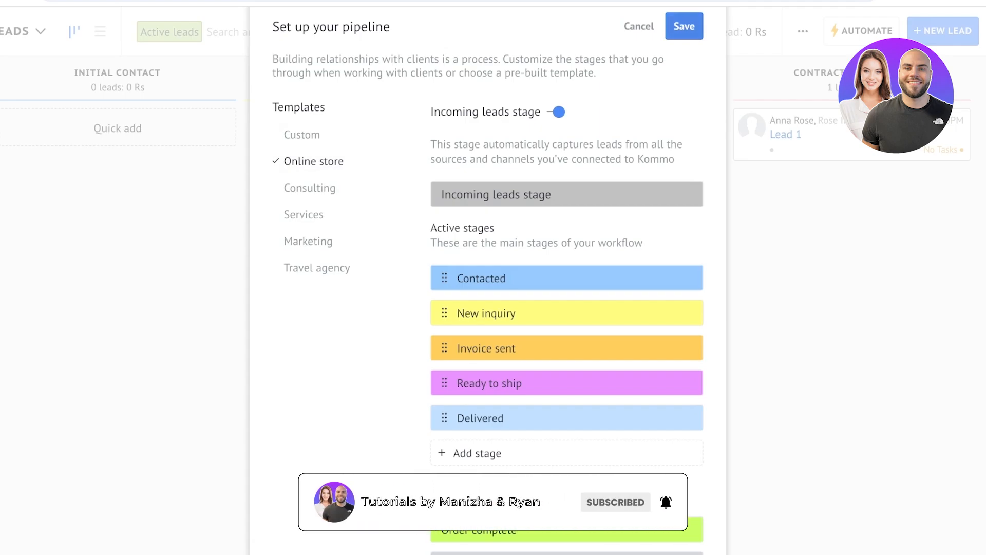
- Apply the Consulting template to the pipeline, transferring the leads from Contract discussion to the Pitch stage
{"action": "left_click", "coordinate": [310, 188]}
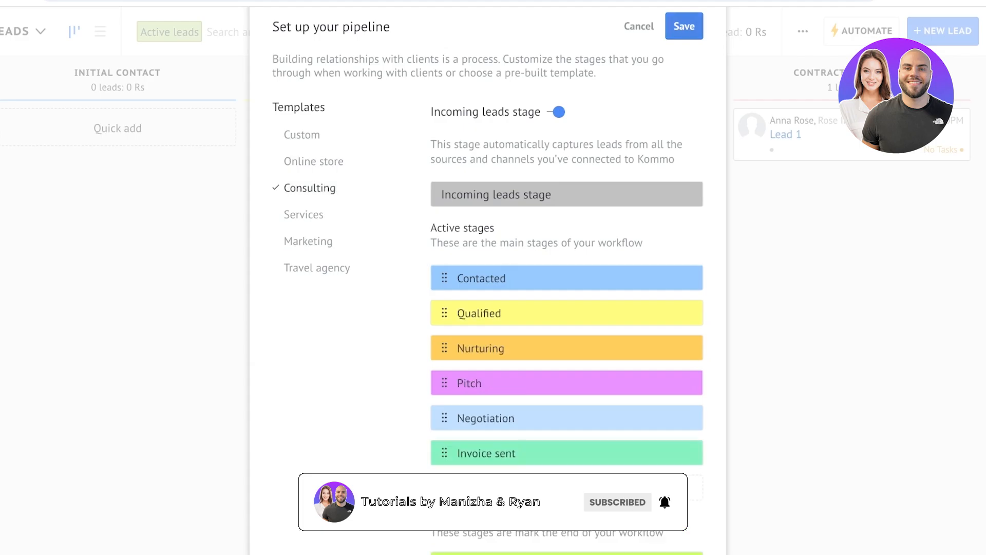
{"action": "left_click", "coordinate": [684, 27]}
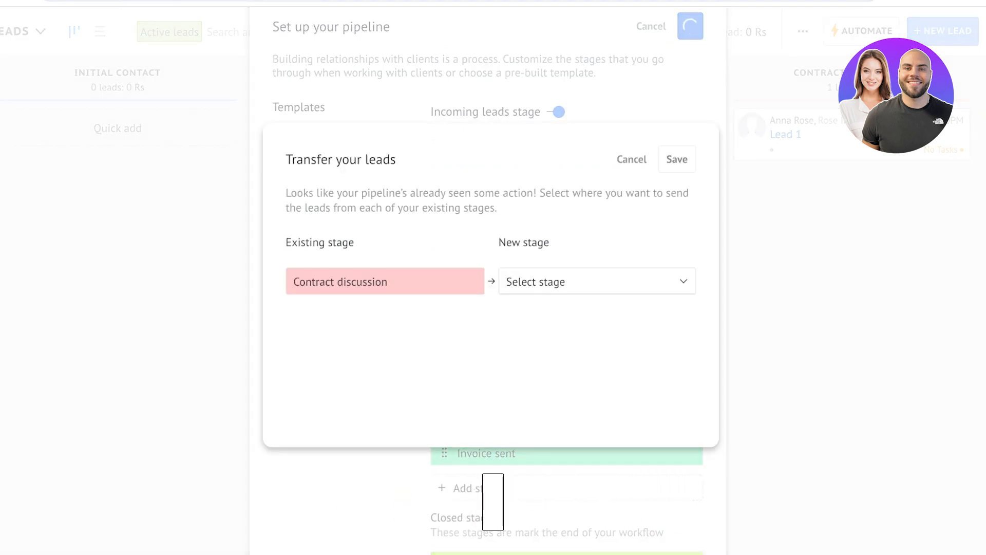
{"action": "left_click", "coordinate": [596, 282]}
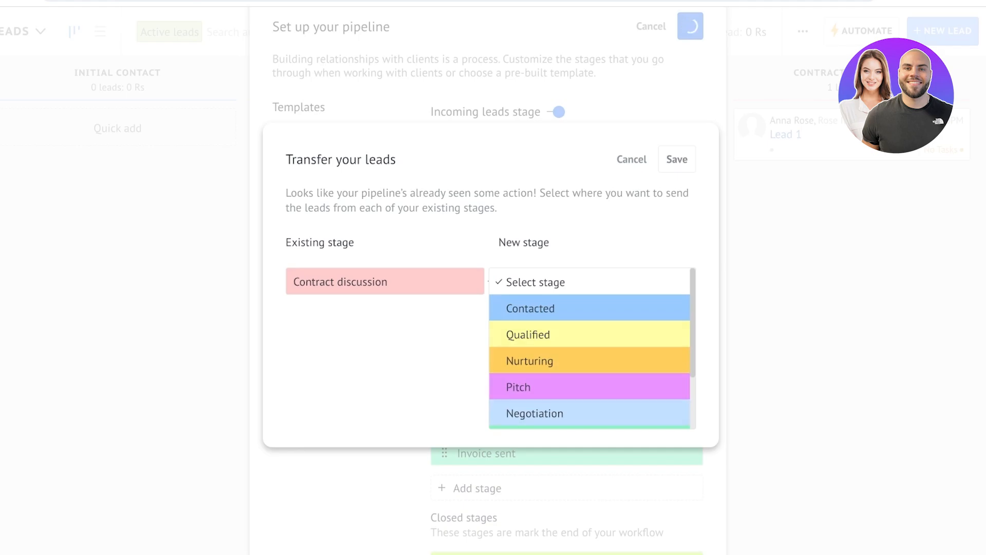
{"action": "left_click", "coordinate": [564, 387]}
{"action": "left_click", "coordinate": [677, 159]}
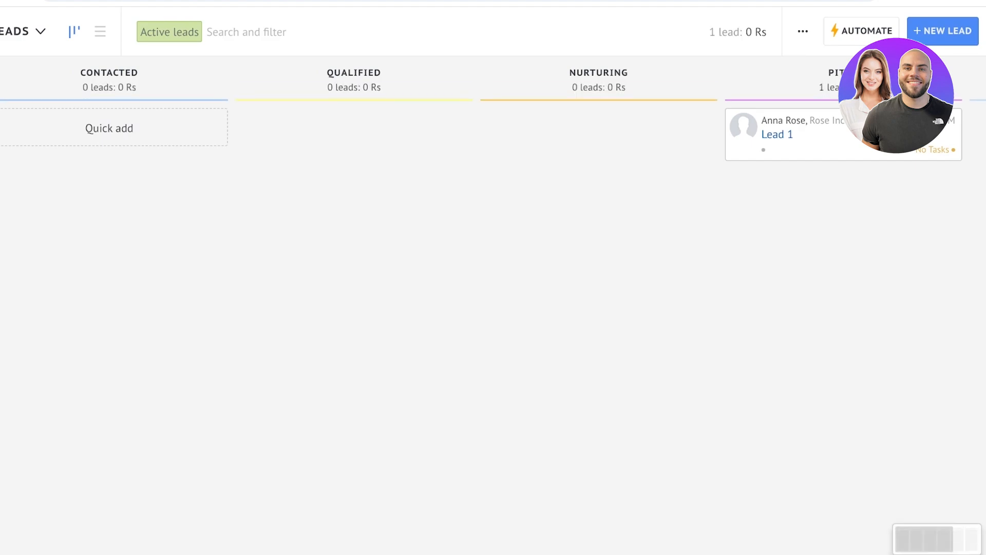
- Move the Lead 1 card from the Pitch stage back to the Nurturing stage
{"action": "left_click_drag", "start_coordinate": [801, 133], "coordinate": [71, 135]}
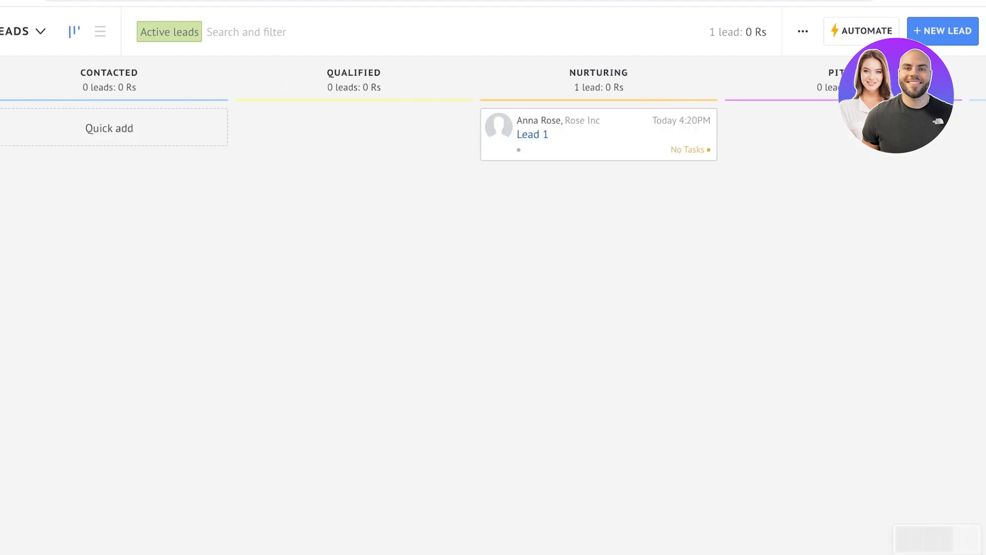
- Open the chat channel catalogue and look through the messengers, WhatsApp providers, SMS and live chat integrations
{"action": "left_click", "coordinate": [19, 188]}
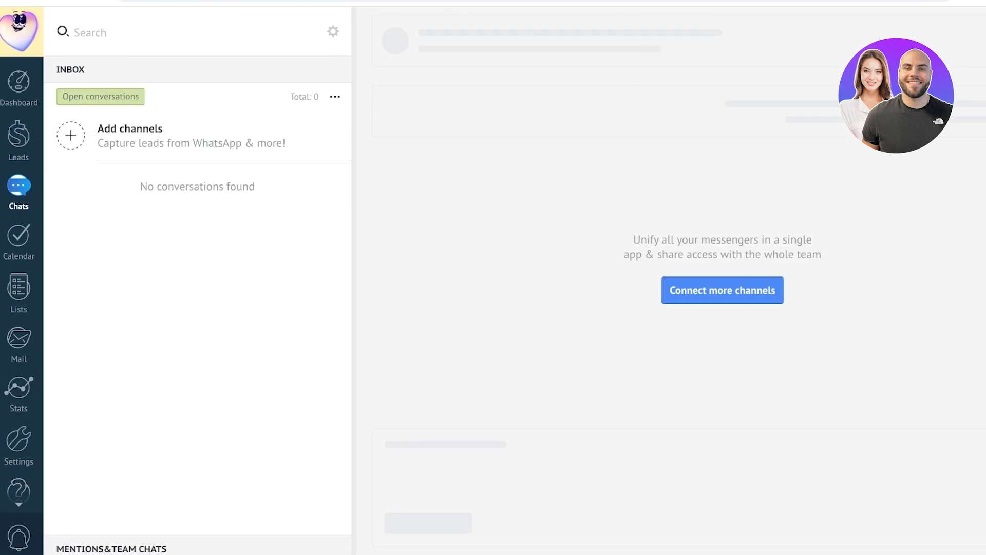
{"action": "left_click", "coordinate": [722, 290]}
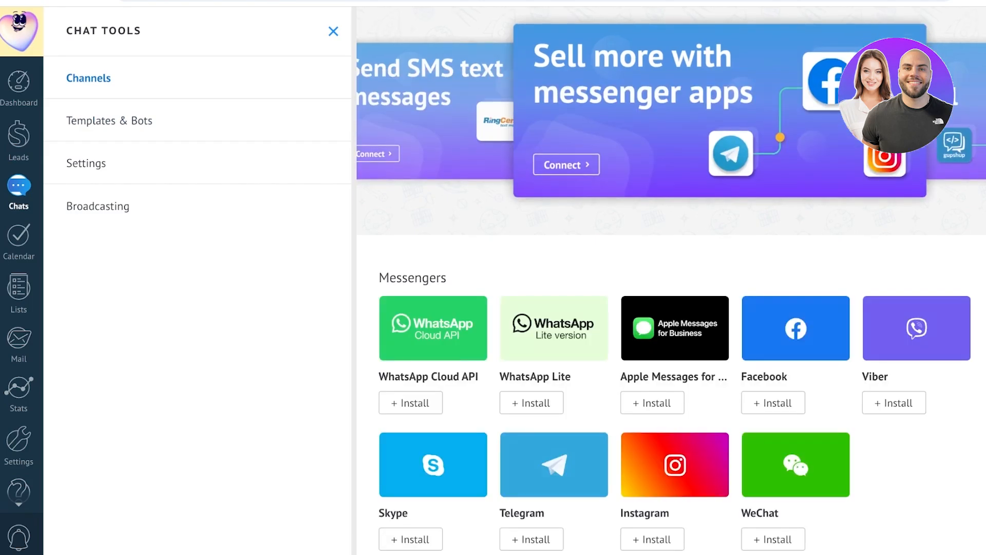
{"action": "scroll", "coordinate": [671, 308], "scroll_direction": "down", "scroll_amount": 3}
{"action": "scroll", "coordinate": [671, 309], "scroll_direction": "down", "scroll_amount": 1}
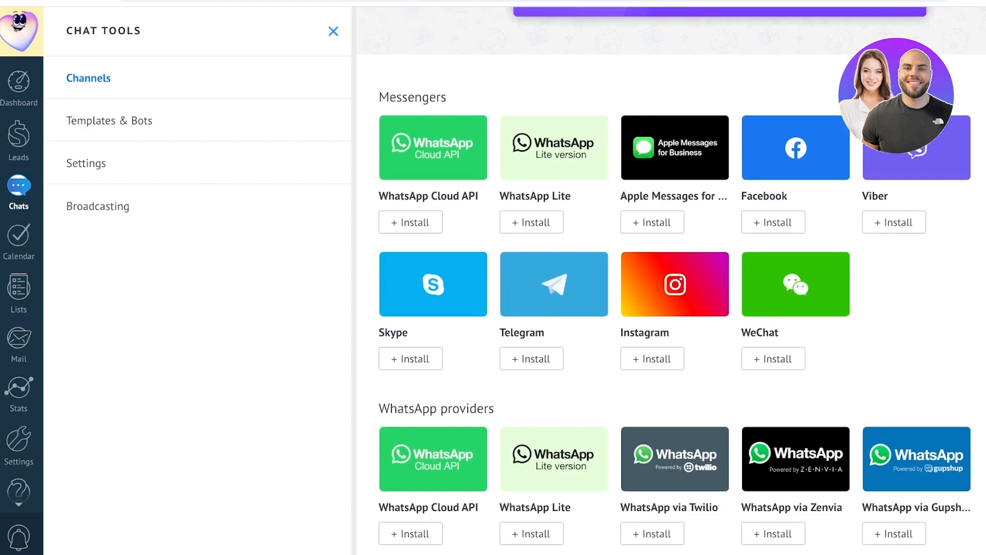
{"action": "scroll", "coordinate": [670, 308], "scroll_direction": "down", "scroll_amount": 6}
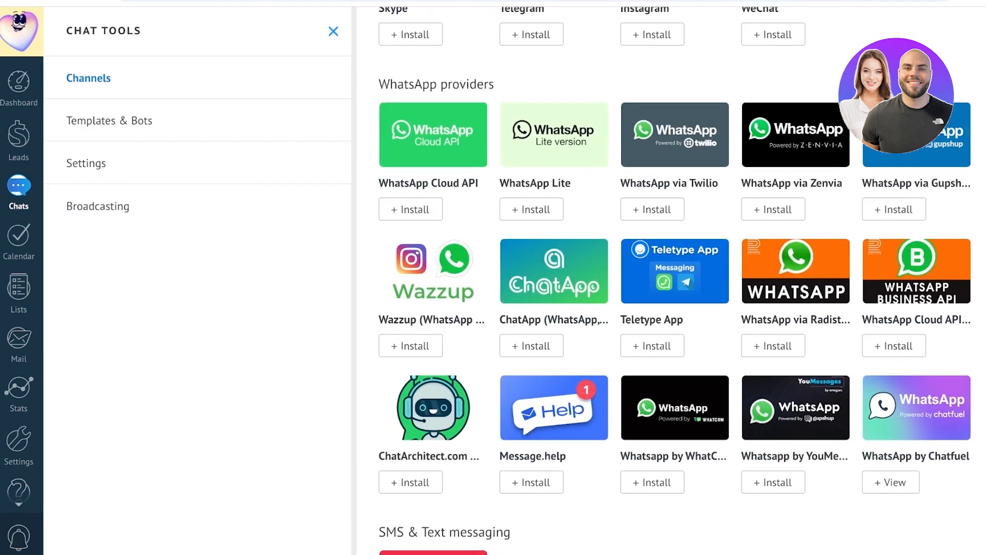
{"action": "scroll", "coordinate": [671, 308], "scroll_direction": "down", "scroll_amount": 11}
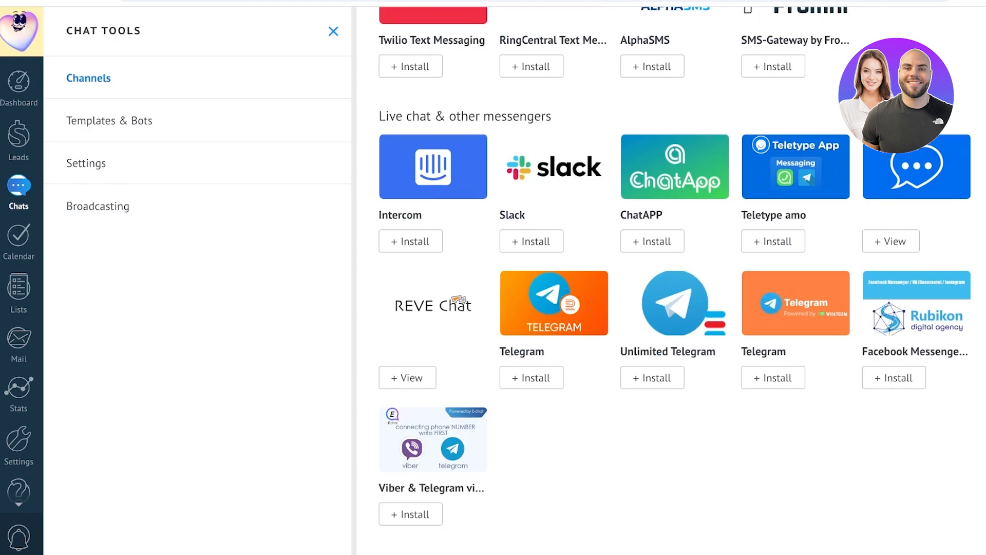
{"action": "scroll", "coordinate": [671, 308], "scroll_direction": "up", "scroll_amount": 7}
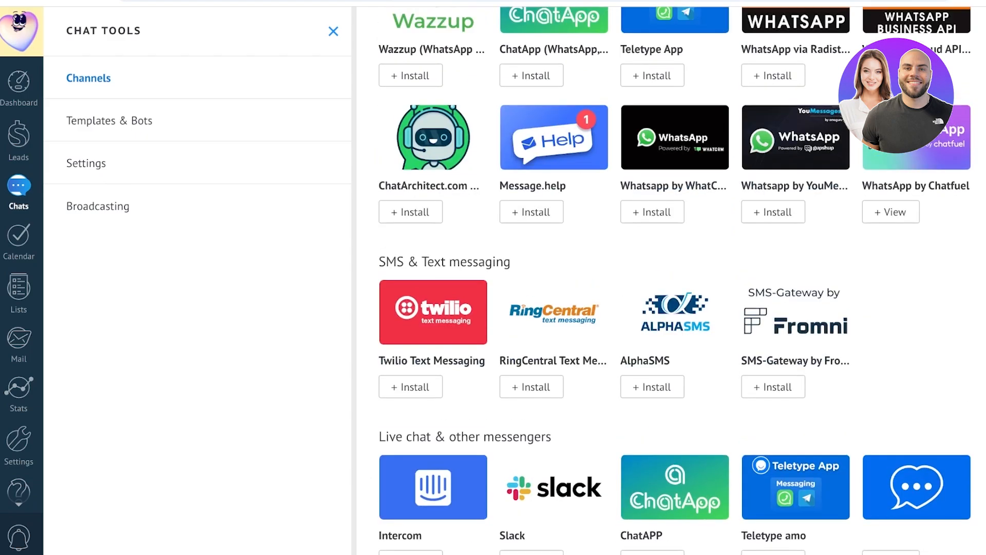
- View the Templates & Bots page, dismissing the automation offer, and check the chat Settings and Broadcasting pages
{"action": "left_click", "coordinate": [110, 121]}
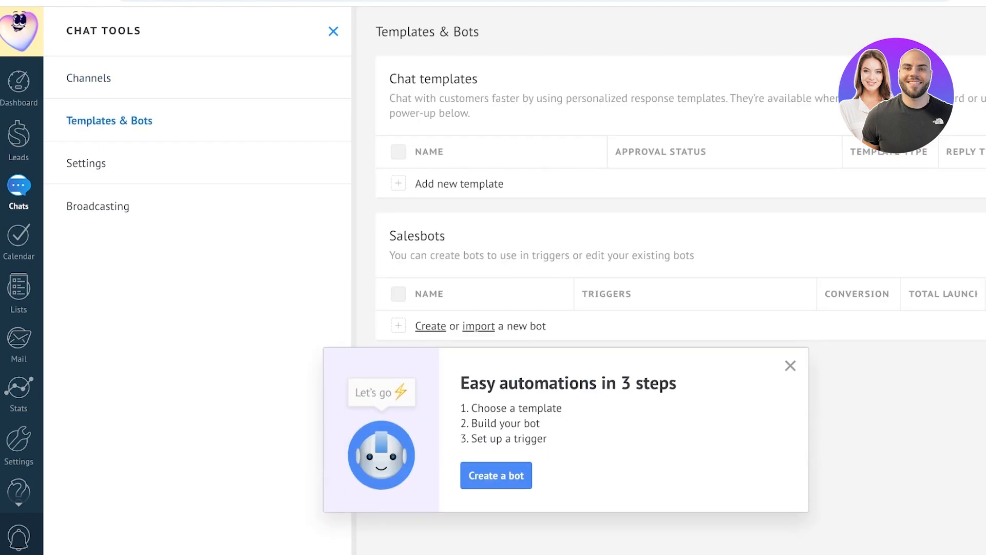
{"action": "left_click", "coordinate": [791, 366]}
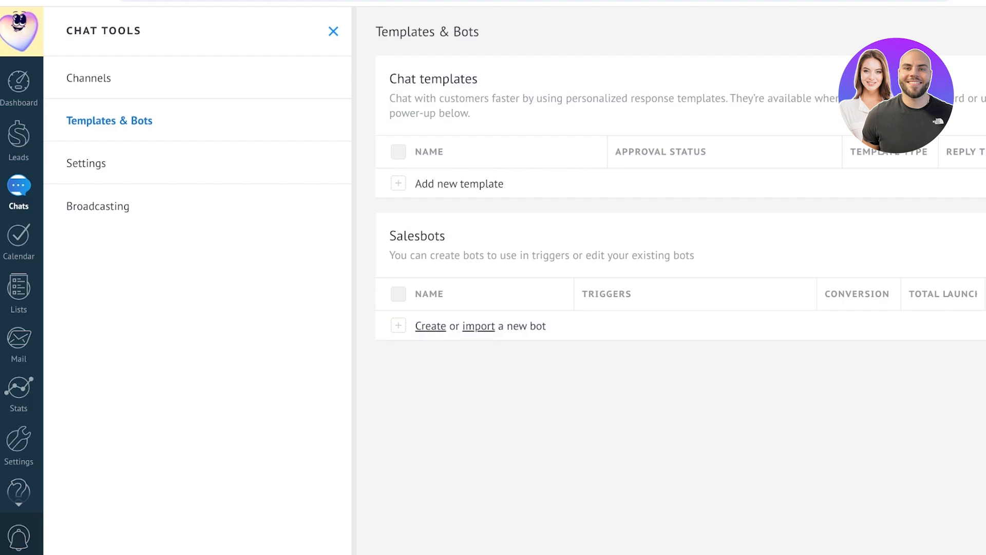
{"action": "left_click", "coordinate": [87, 163]}
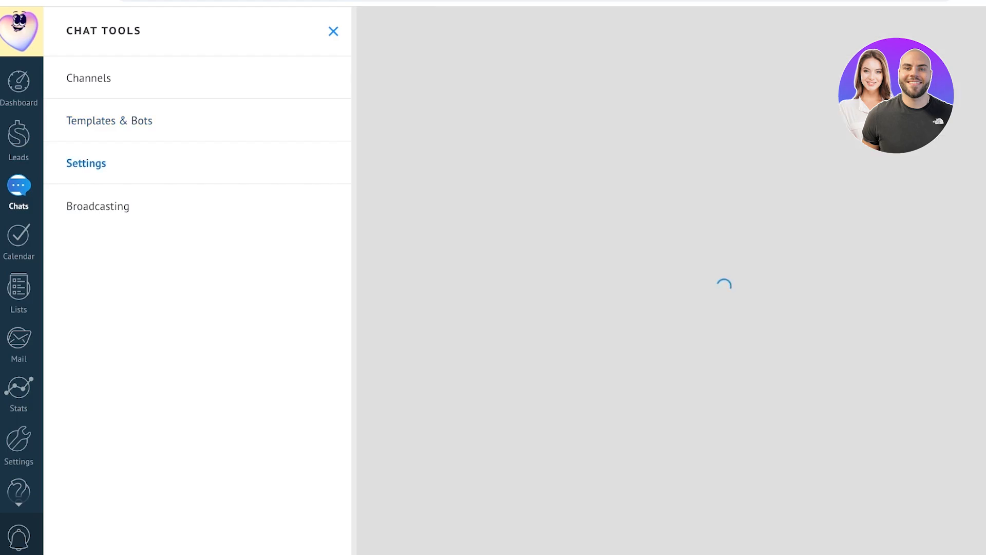
{"action": "left_click", "coordinate": [97, 206]}
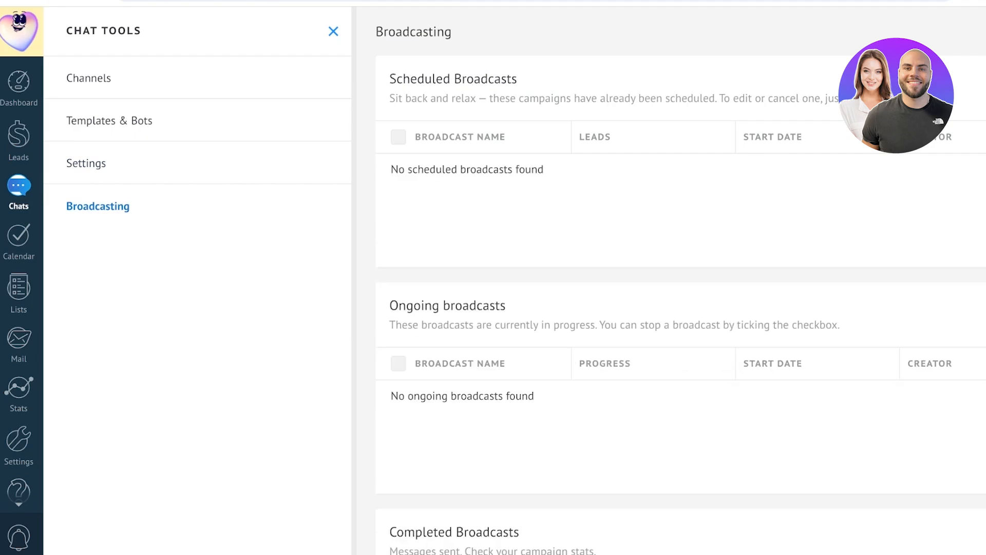
- View the task calendar and its Google Calendar synchronization option, closing it without connecting an account
{"action": "left_click", "coordinate": [19, 240]}
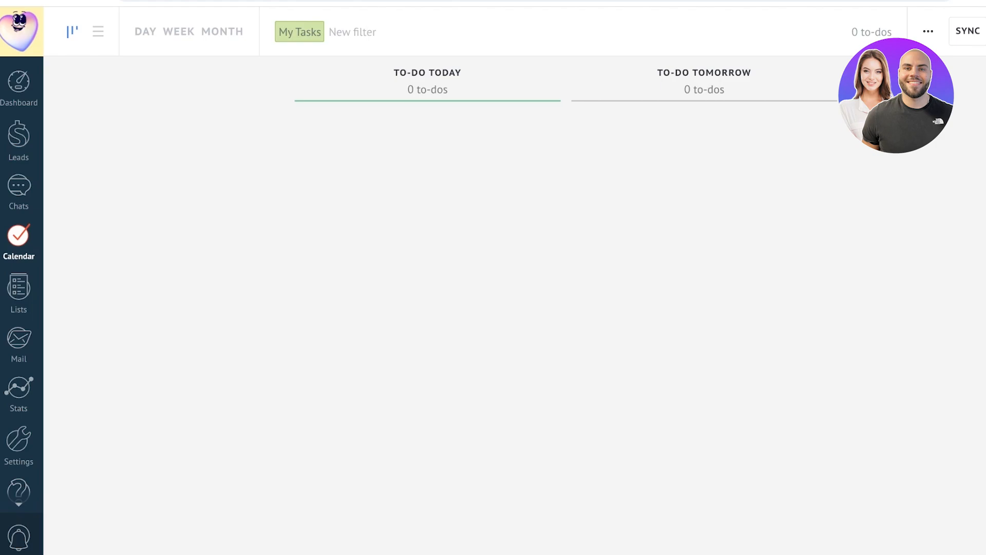
{"action": "left_click", "coordinate": [967, 31]}
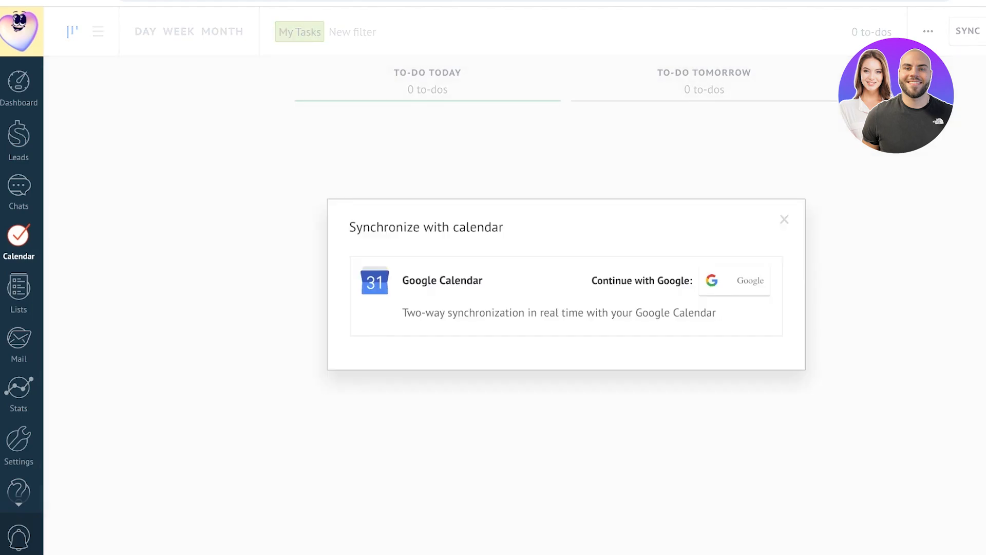
{"action": "left_click", "coordinate": [784, 220]}
- View the list of all contacts and companies and the mail inbox
{"action": "left_click", "coordinate": [18, 291]}
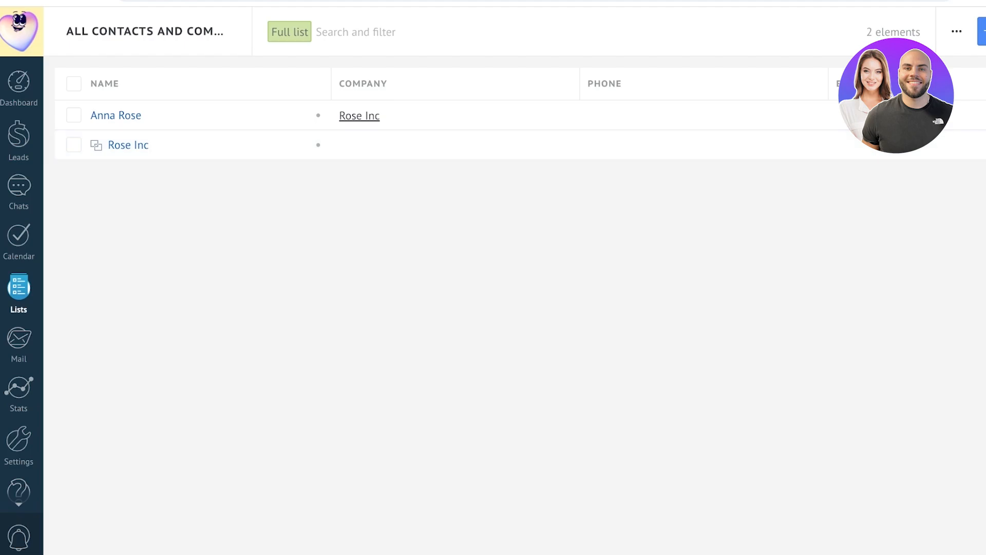
{"action": "left_click", "coordinate": [18, 338]}
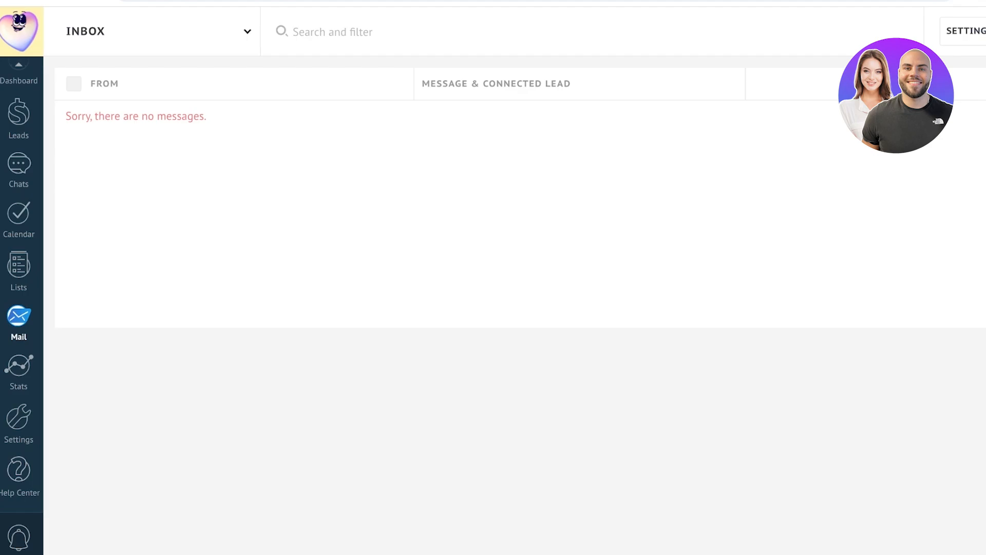
- Examine the Win-Loss Analysis, Consolidated report and Goal report in the analytics
{"action": "left_click", "coordinate": [18, 367]}
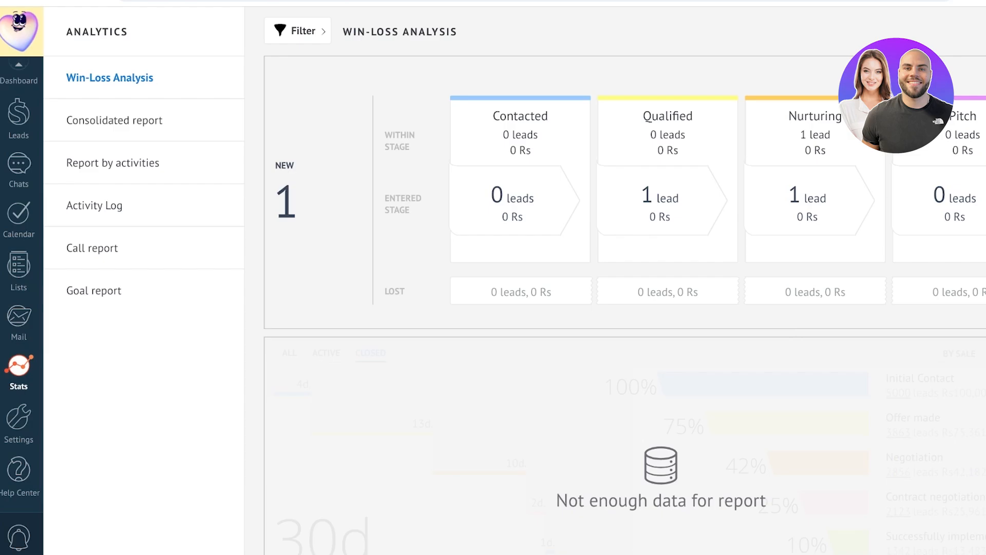
{"action": "left_click", "coordinate": [114, 120]}
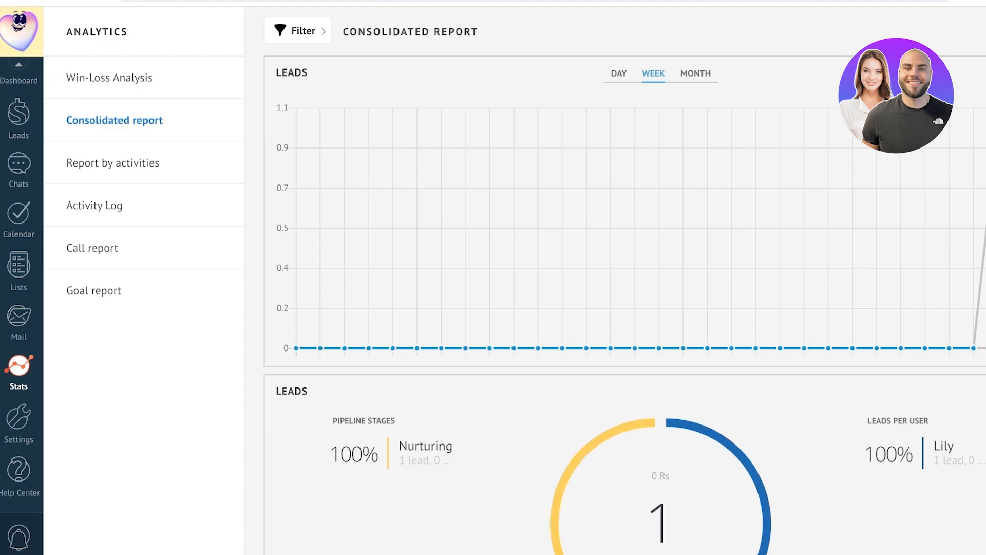
{"action": "left_click", "coordinate": [93, 291]}
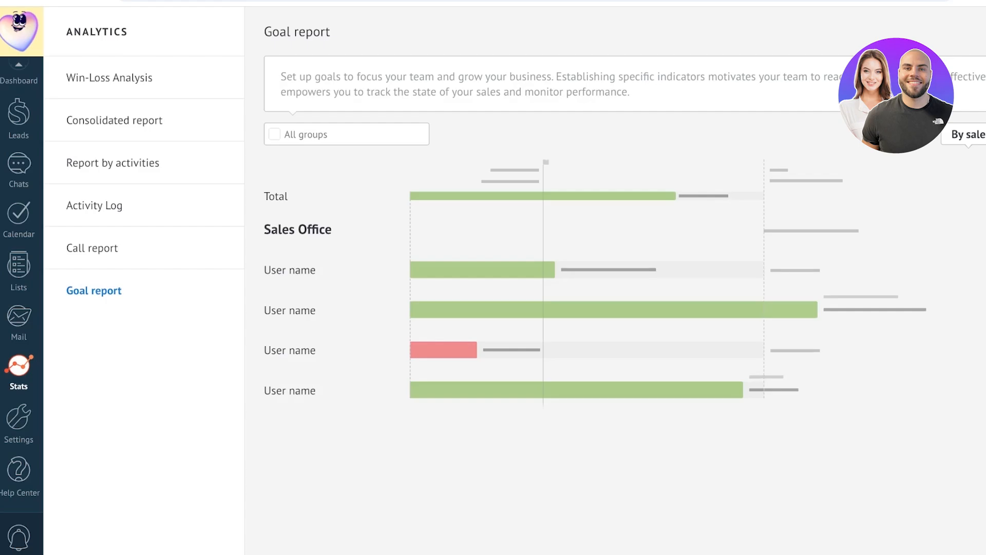
- Look through the account's Integrations and Billing settings and open the Help Center
{"action": "left_click", "coordinate": [19, 421]}
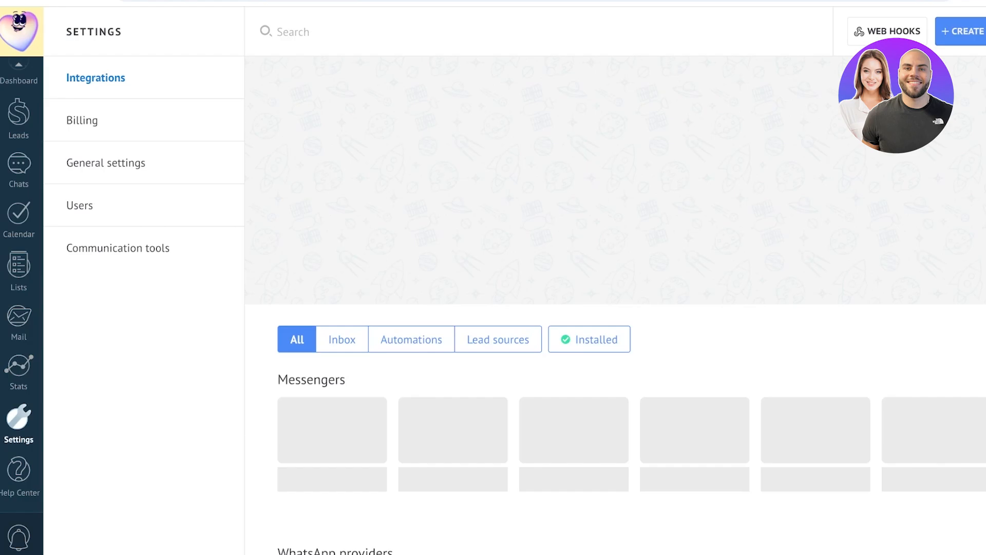
{"action": "scroll", "coordinate": [615, 305], "scroll_direction": "down", "scroll_amount": 1}
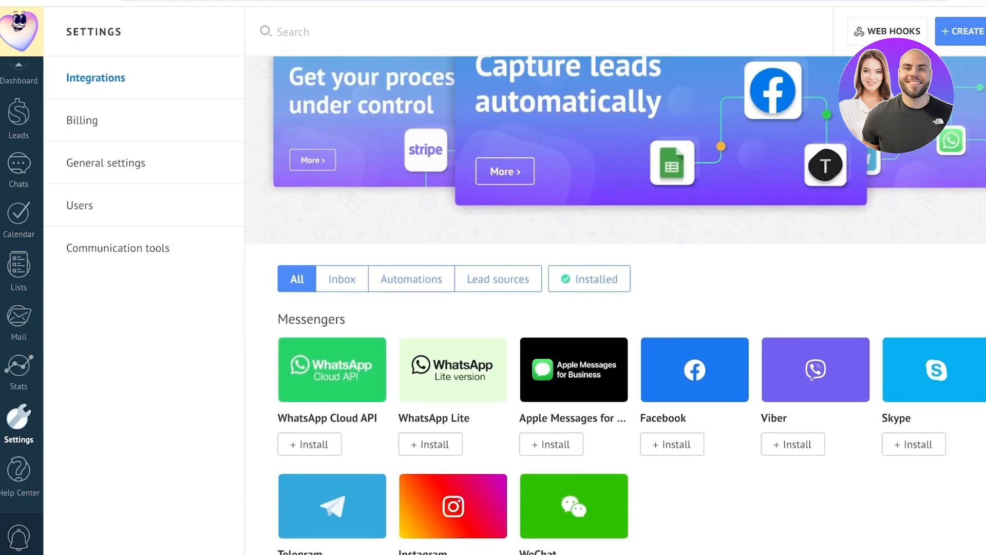
{"action": "scroll", "coordinate": [615, 305], "scroll_direction": "down", "scroll_amount": 2}
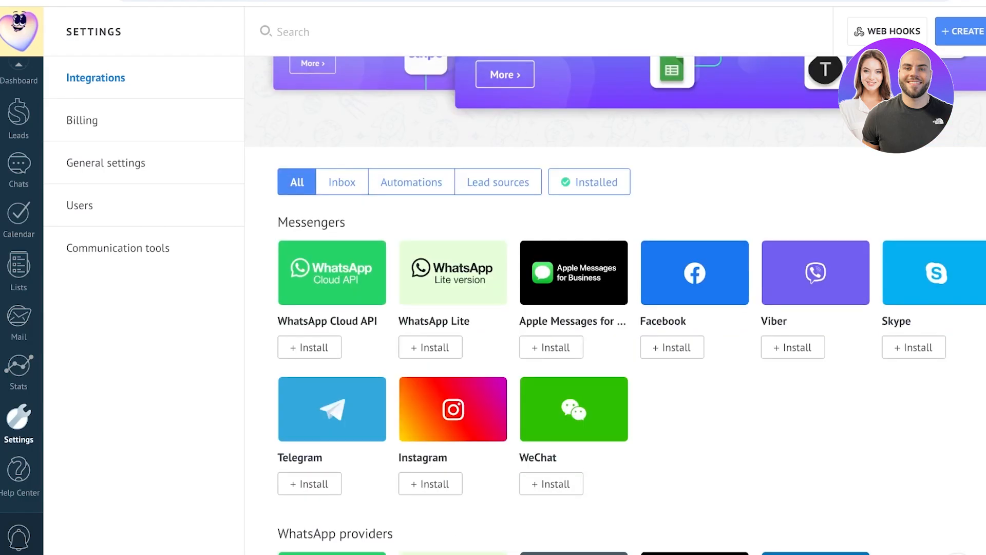
{"action": "left_click", "coordinate": [83, 120]}
{"action": "left_click", "coordinate": [18, 488]}
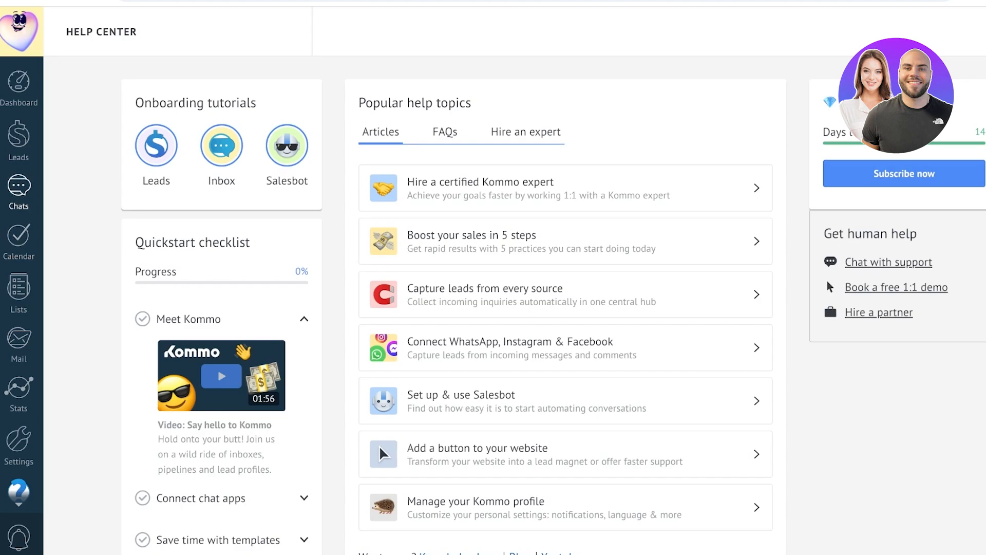
- Revisit the catalogue of connectable chat channels and return to the dashboard
{"action": "left_click", "coordinate": [19, 190]}
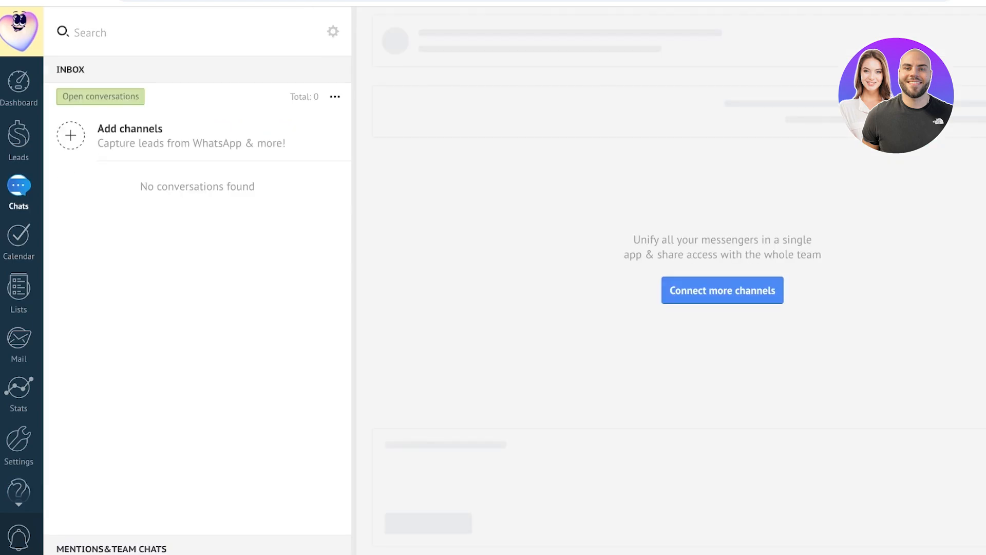
{"action": "left_click", "coordinate": [722, 291]}
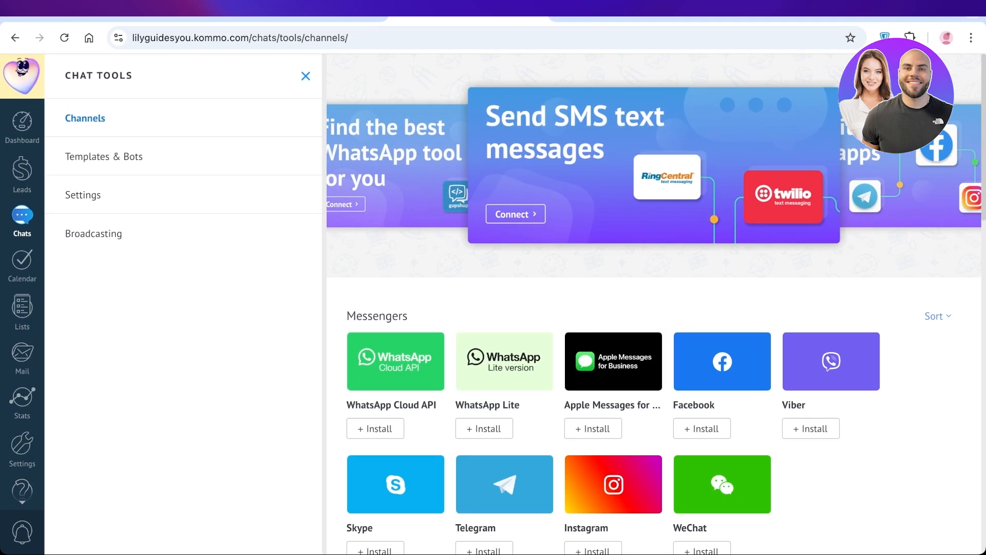
{"action": "left_click", "coordinate": [18, 87]}
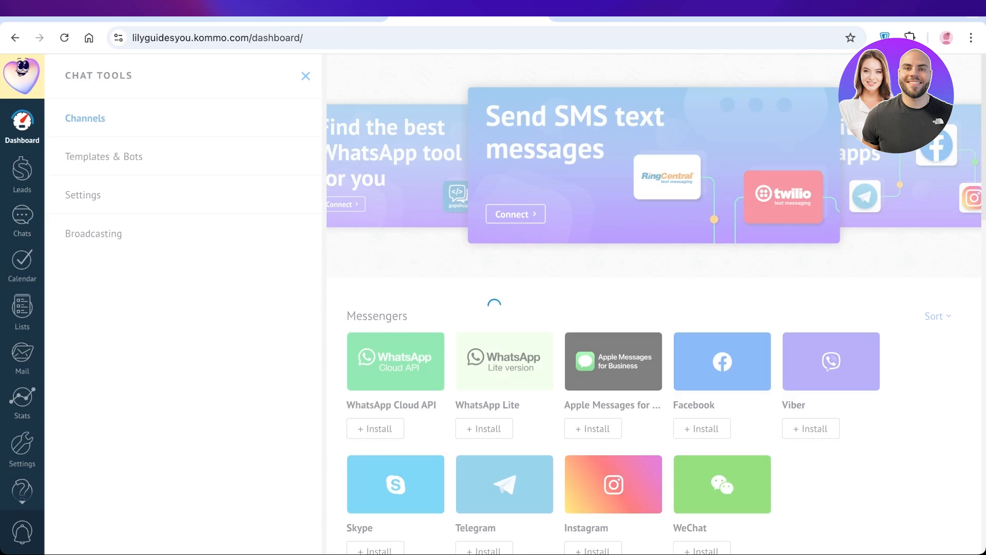